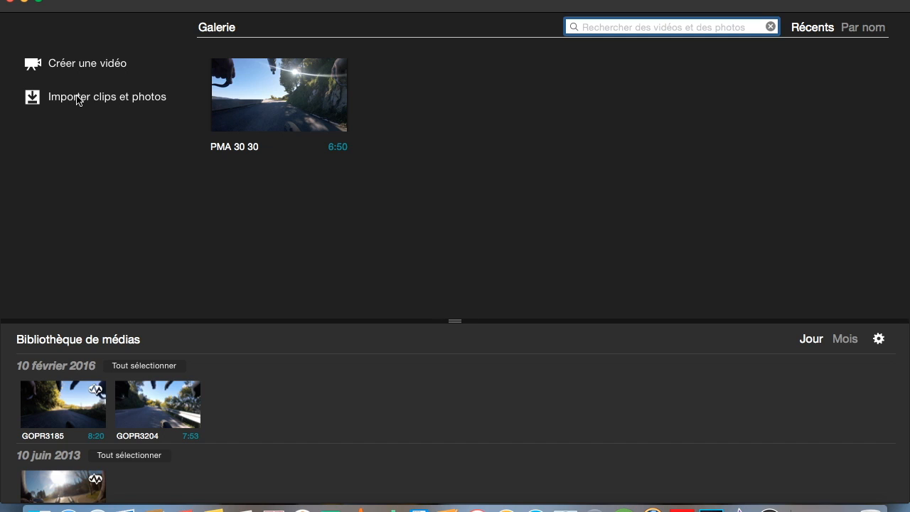
- Import the clips from the DCIM folder on the NO NAME camera card into the media library
left_click(37, 101)
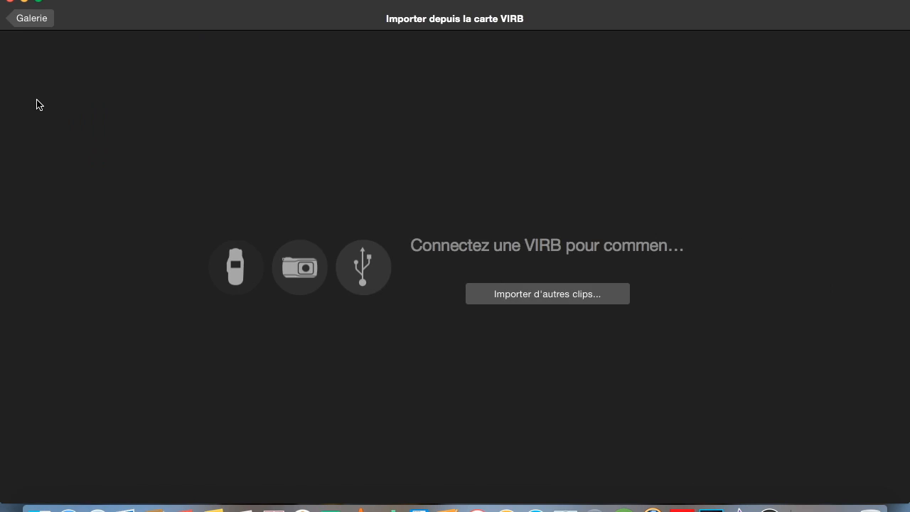
left_click(570, 295)
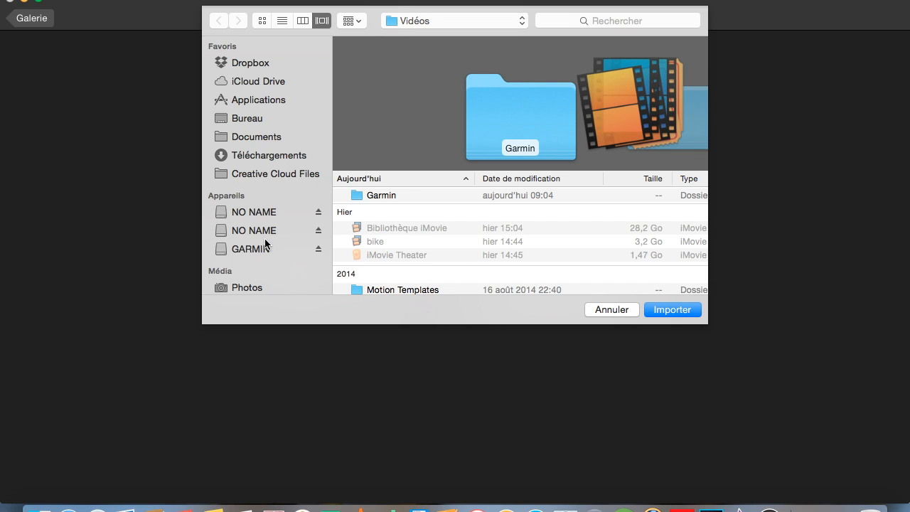
left_click(260, 213)
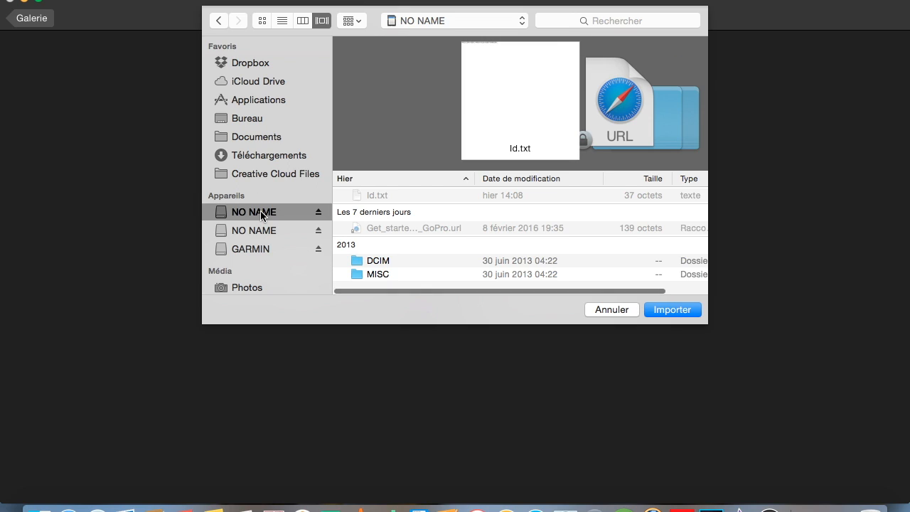
left_click(381, 260)
key("Return")
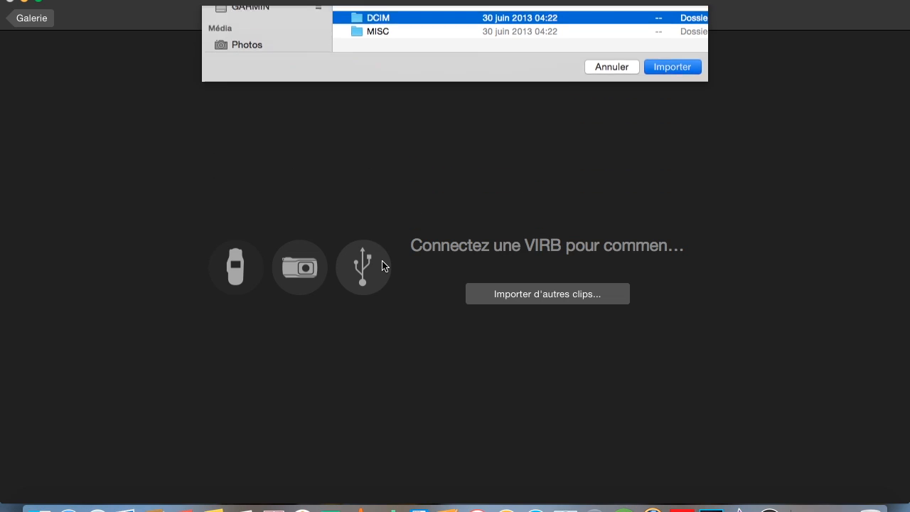
left_click(481, 78)
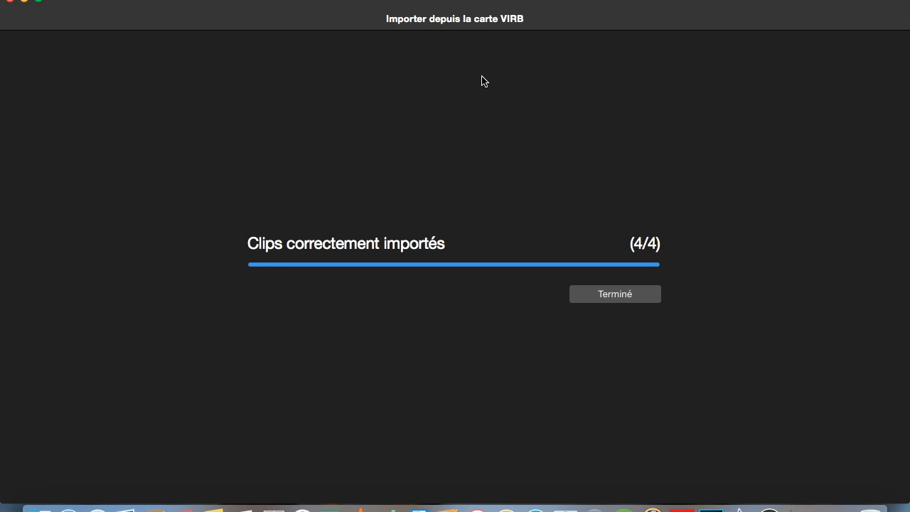
left_click(636, 300)
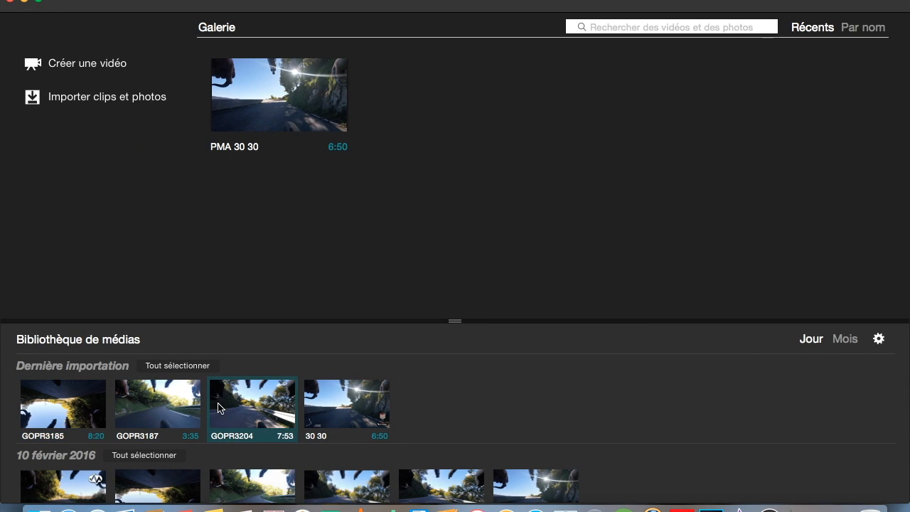
- Select clip GOPR3204 and create a new video named "down tanneron"
scroll(250, 430, "down", 2)
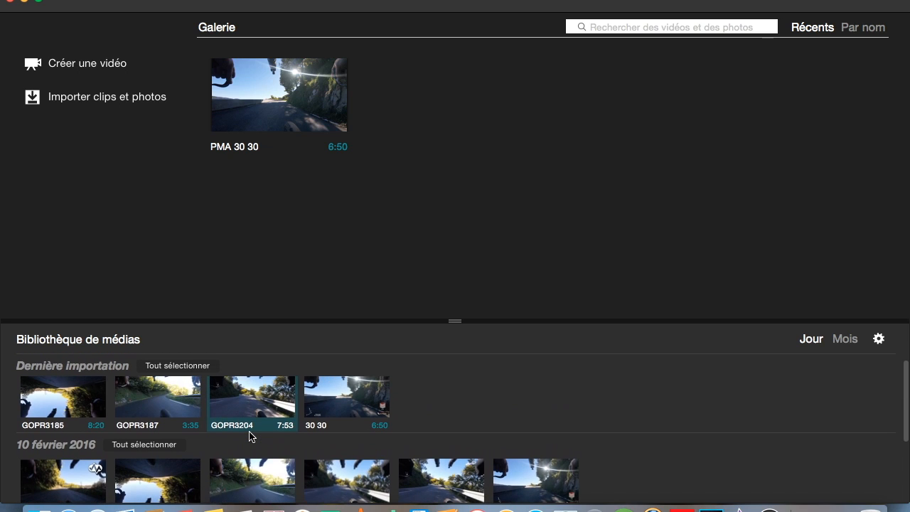
scroll(250, 435, "up", 2)
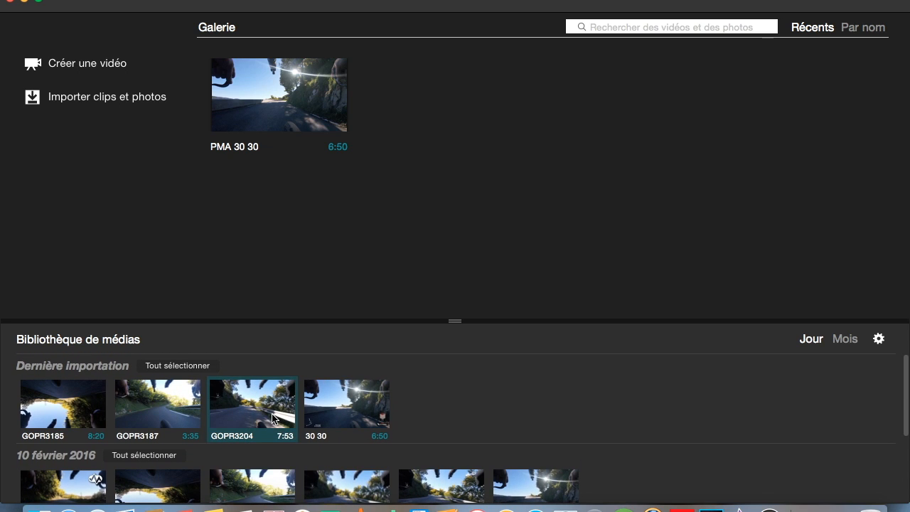
left_click(274, 418)
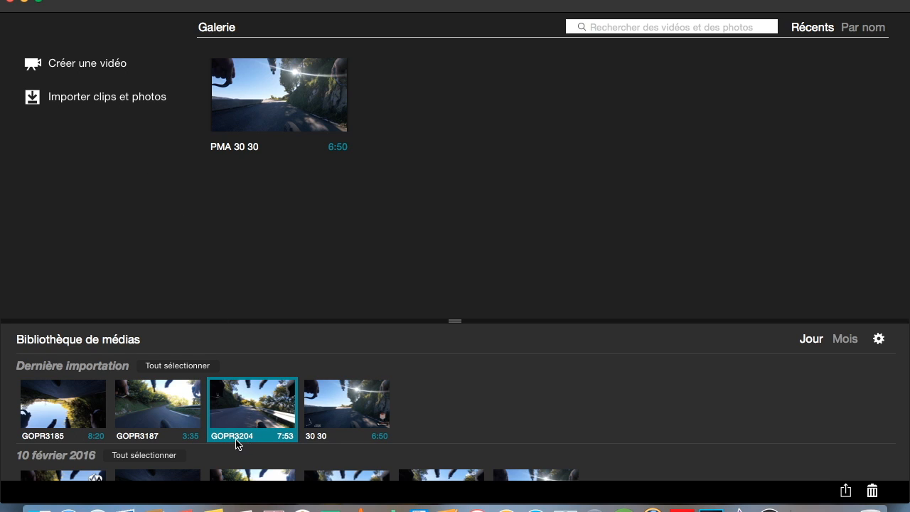
left_click(57, 65)
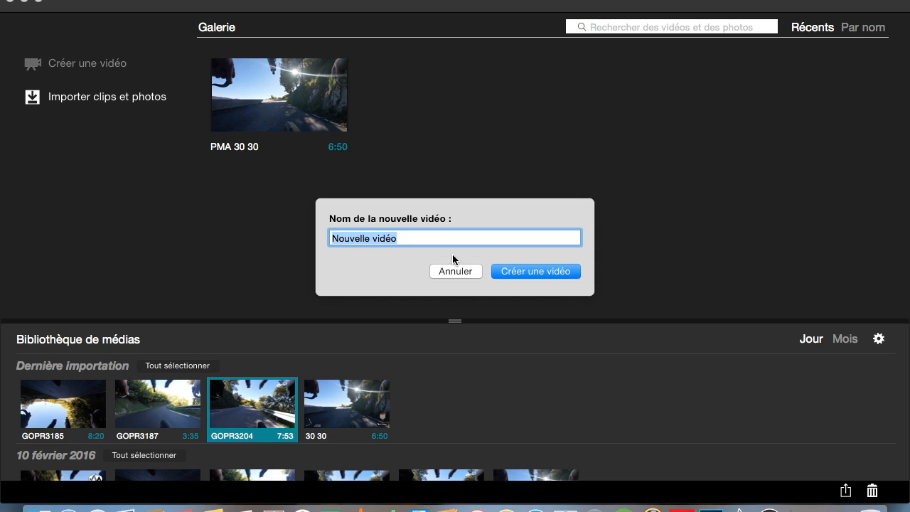
key("BackSpace")
type("down tanneron")
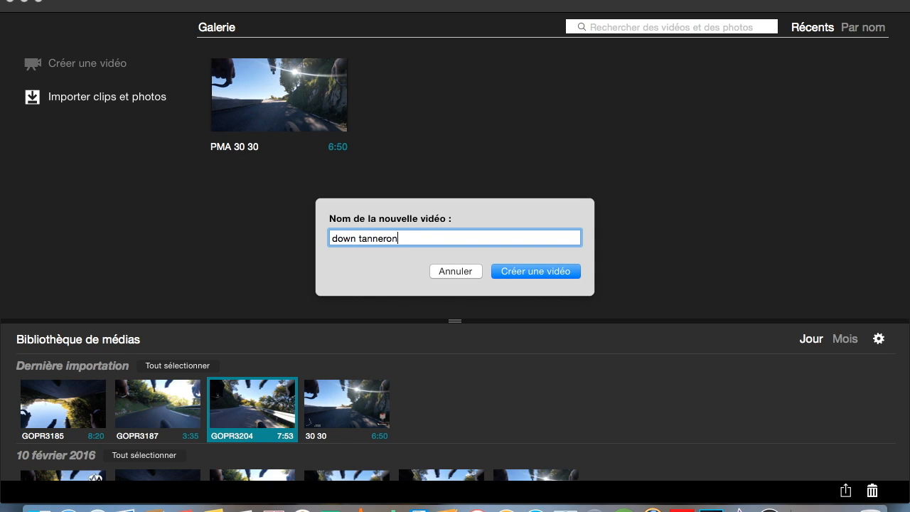
left_click(548, 268)
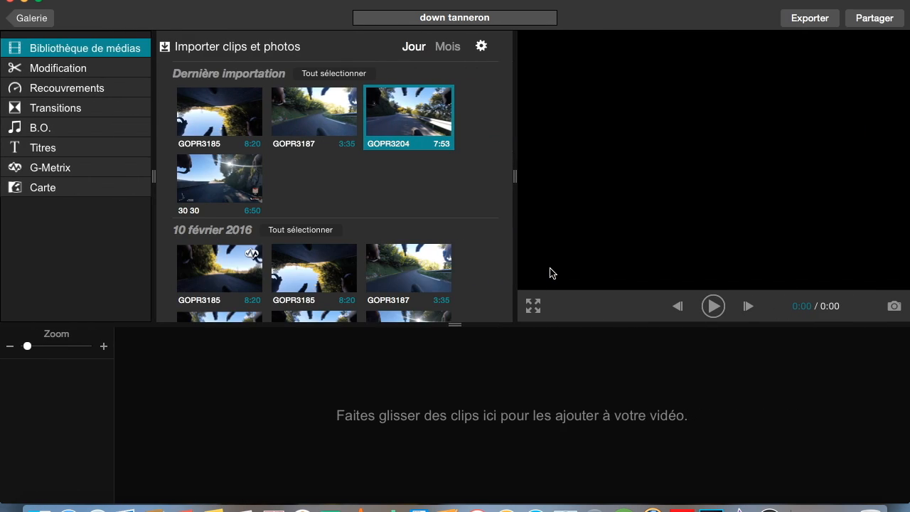
- Add clip GOPR3204 to the video timeline and postpone the available update installation
double_click(409, 125)
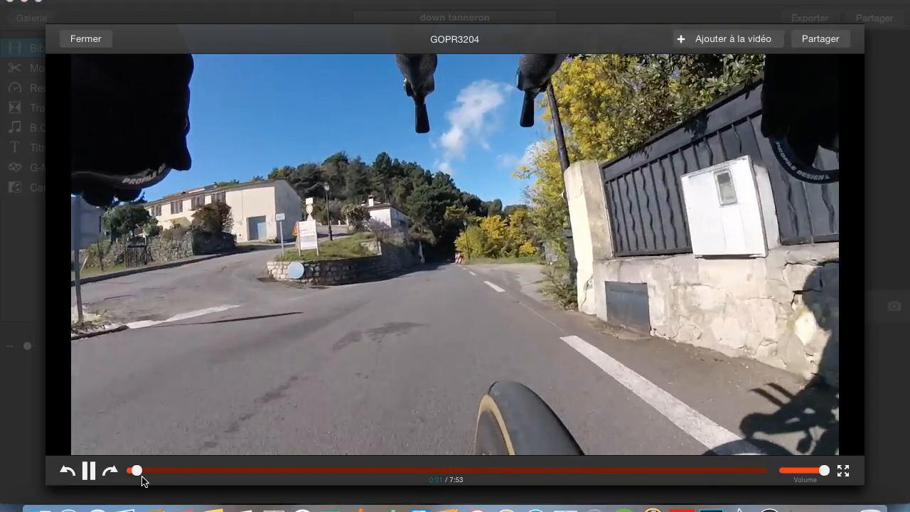
key("Escape")
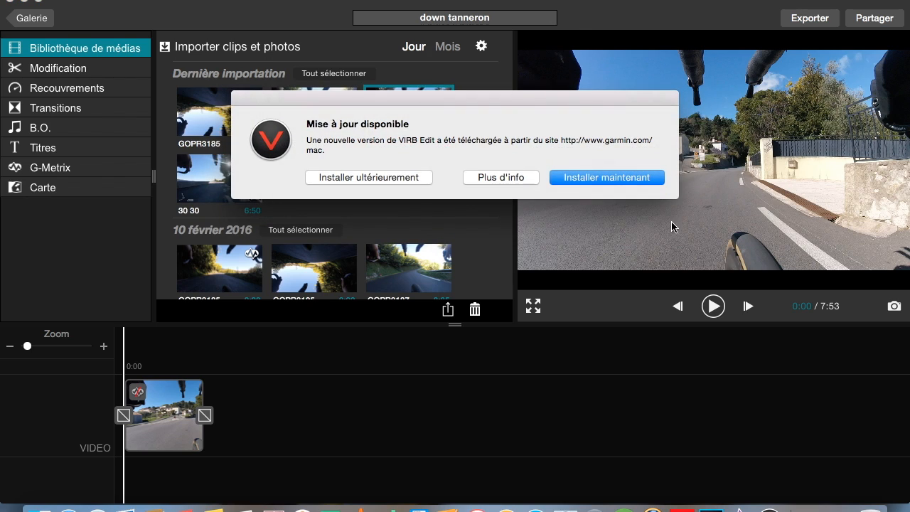
left_click(386, 178)
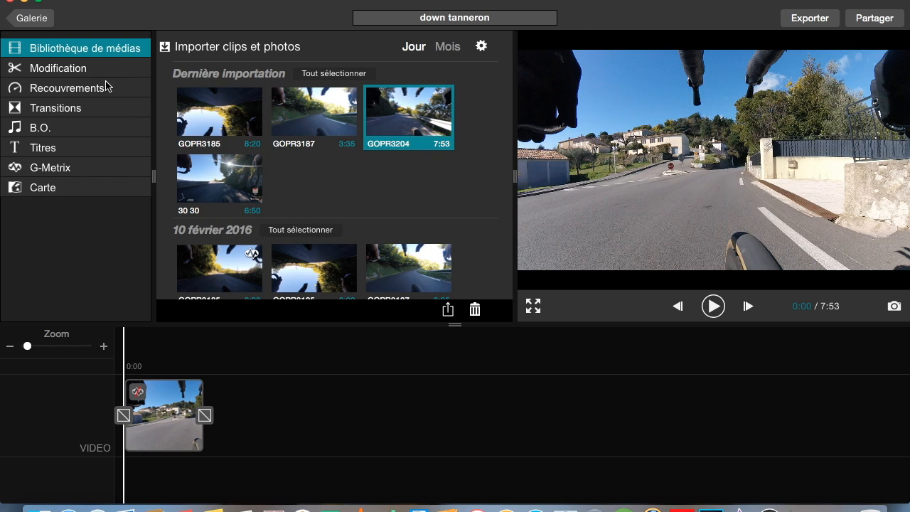
- Trim the GOPR3204 clip so it starts at 0:15 and ends at 7:08
left_click(100, 71)
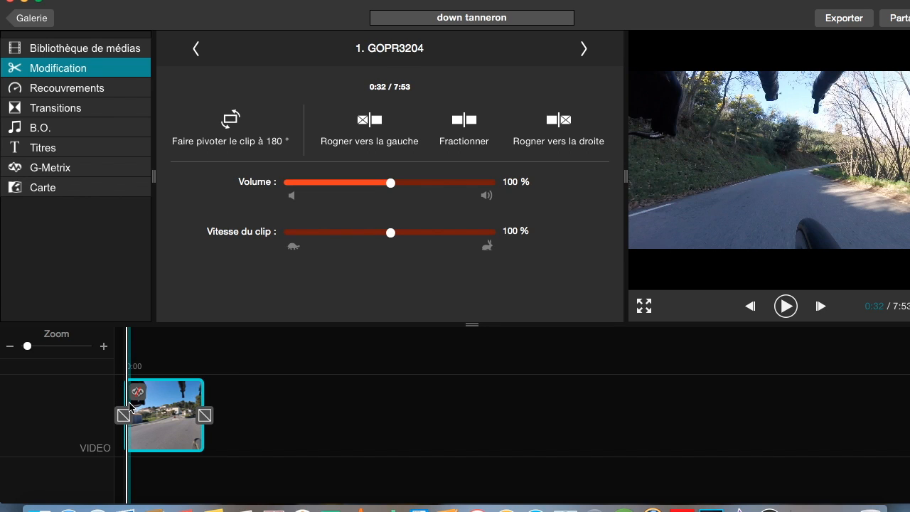
left_click(101, 345)
left_click(102, 345)
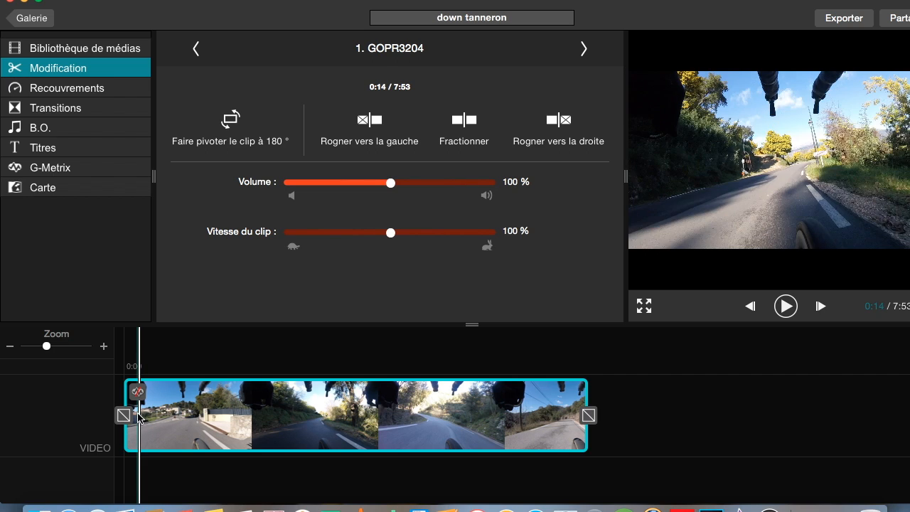
left_click(366, 122)
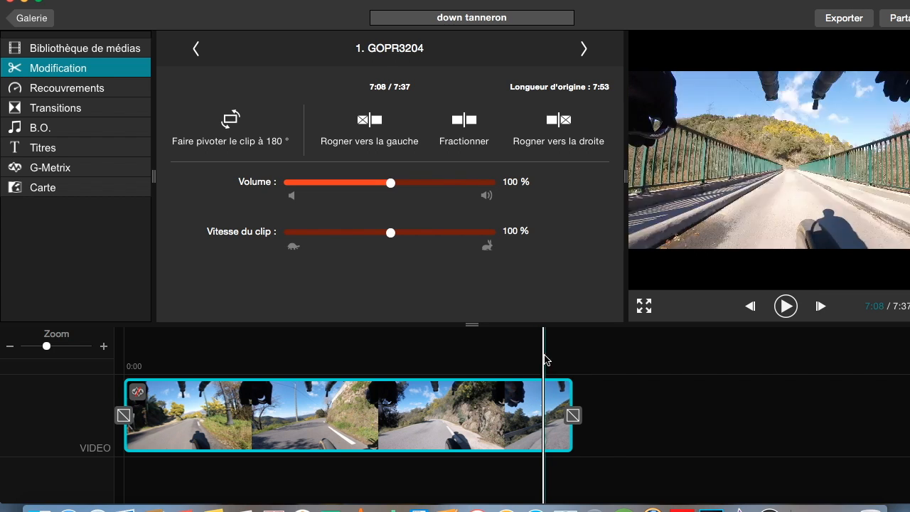
left_click(556, 122)
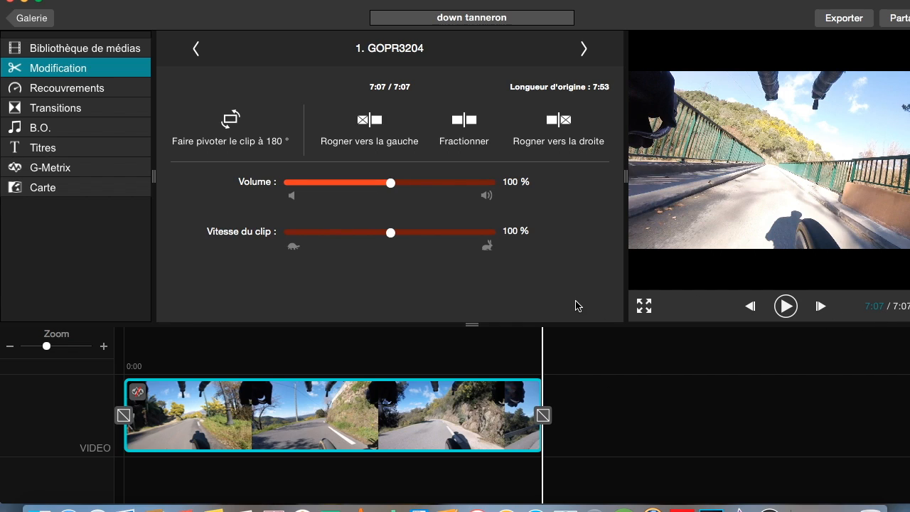
- Start importing G-Metrix data for the clip from the overlays panel
left_click(97, 94)
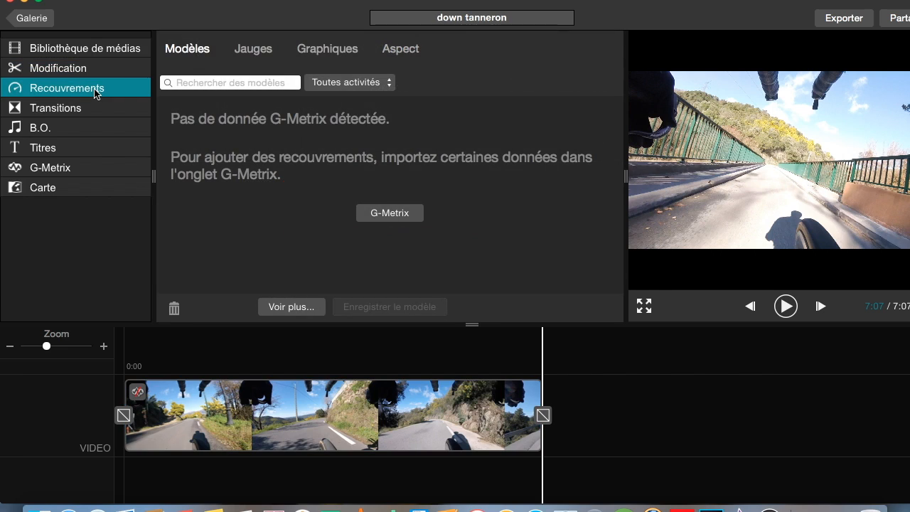
left_click(393, 216)
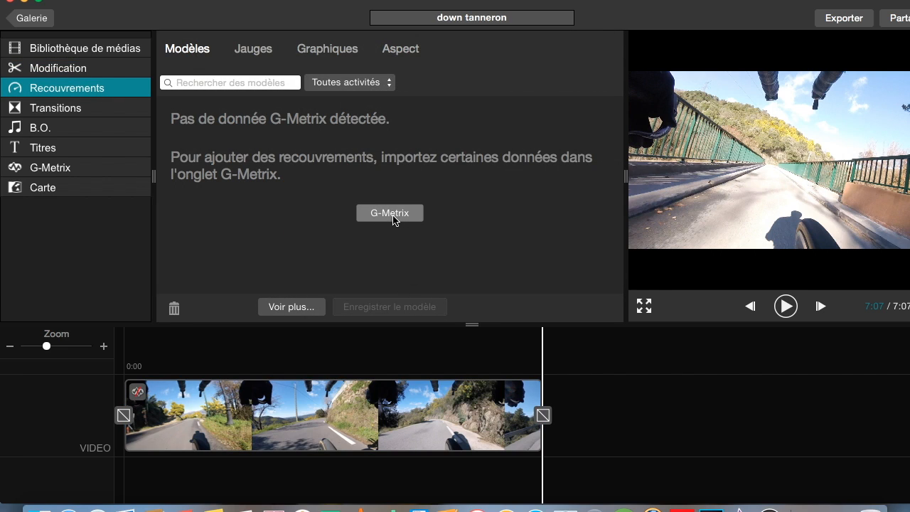
left_click(391, 167)
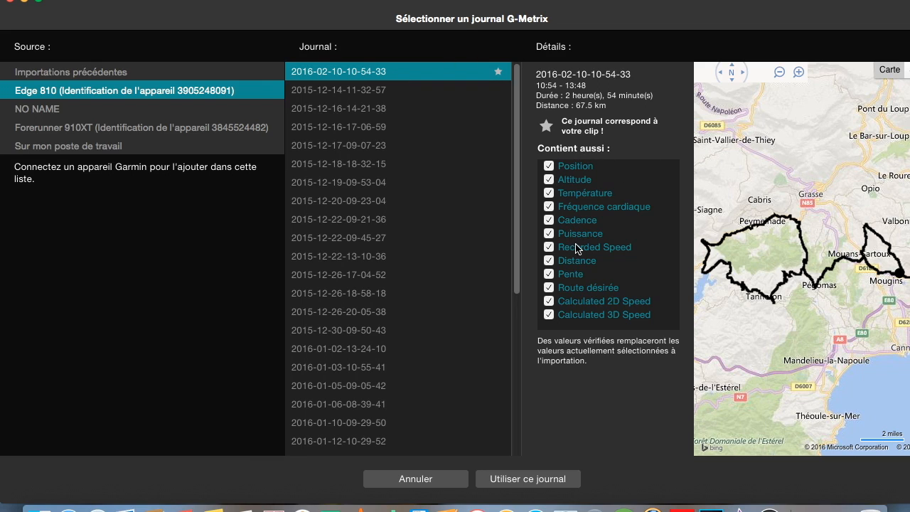
left_click(550, 315)
left_click(549, 301)
left_click(549, 288)
left_click(551, 259)
left_click(553, 248)
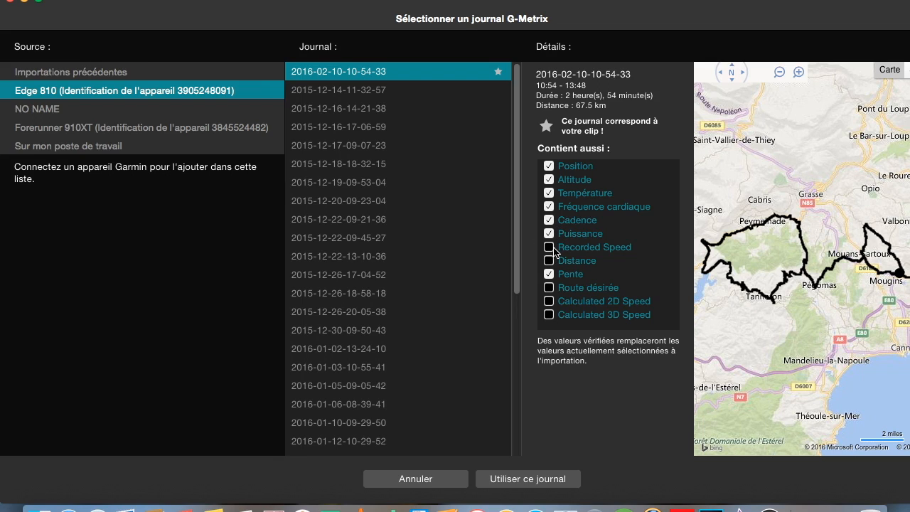
left_click(550, 247)
left_click(549, 193)
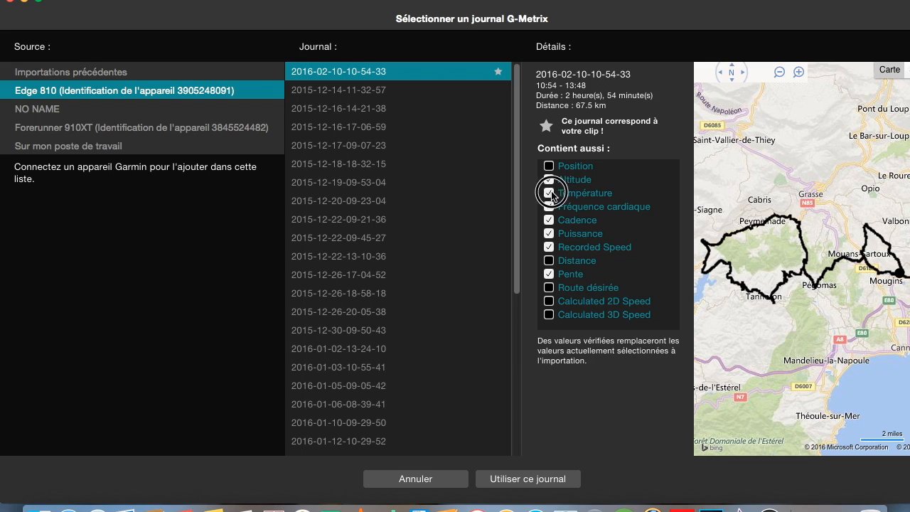
left_click(548, 166)
left_click(550, 191)
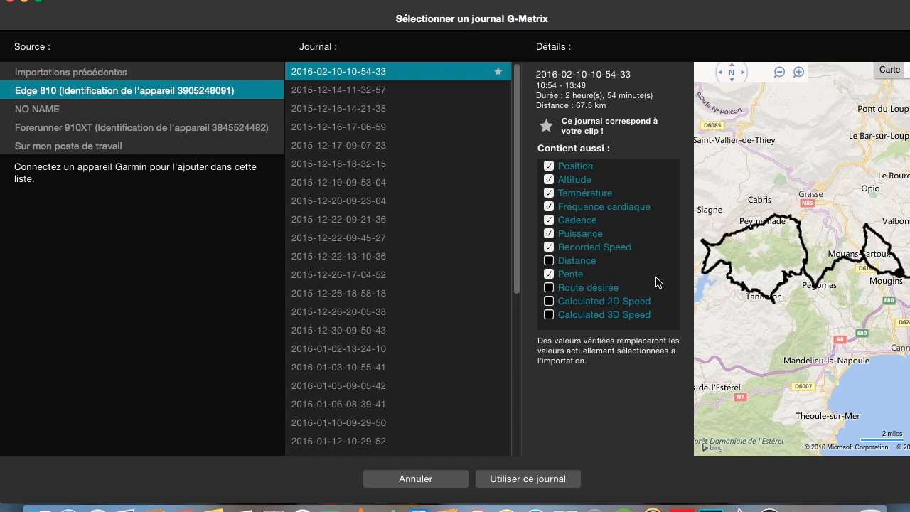
left_click(540, 480)
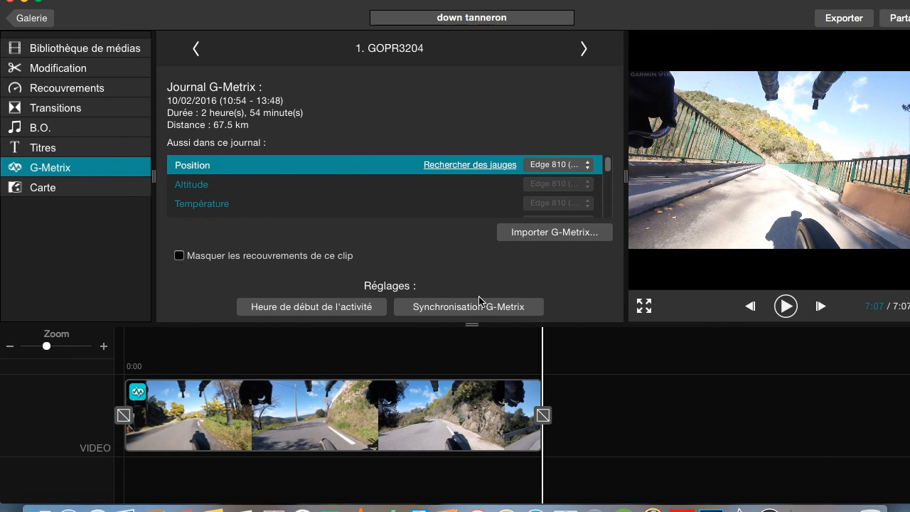
- Open G-Metrix synchronisation and move the video to the frame at 7:21
left_click(467, 314)
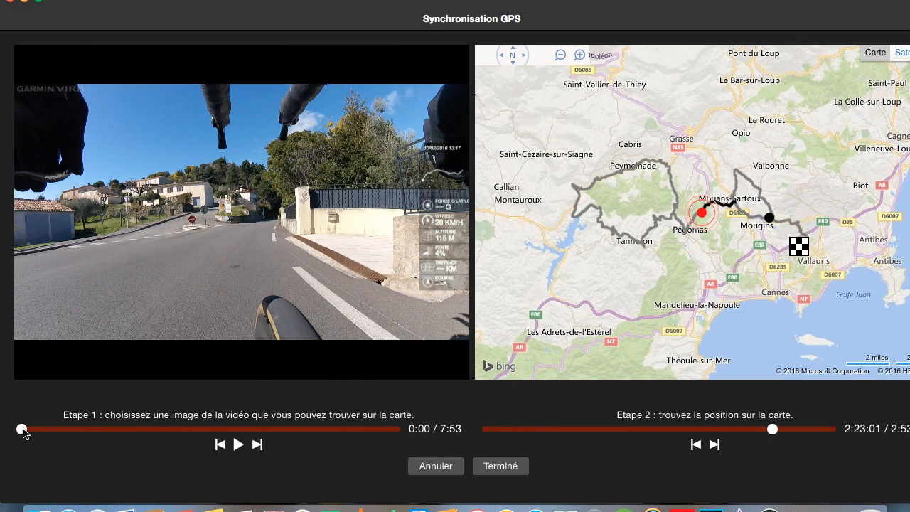
left_click_drag(23, 432, 374, 436)
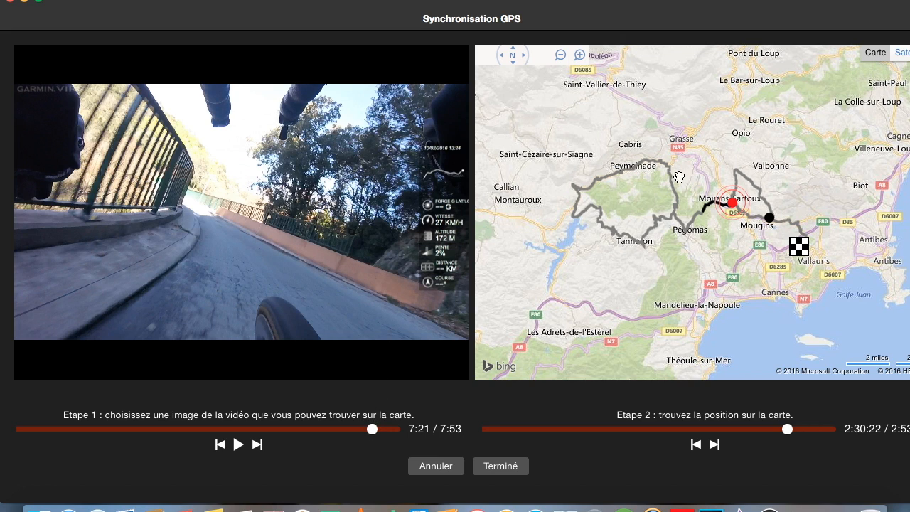
- Zoom into the map around Tanneron to locate the road shown in the chosen video frame
double_click(711, 223)
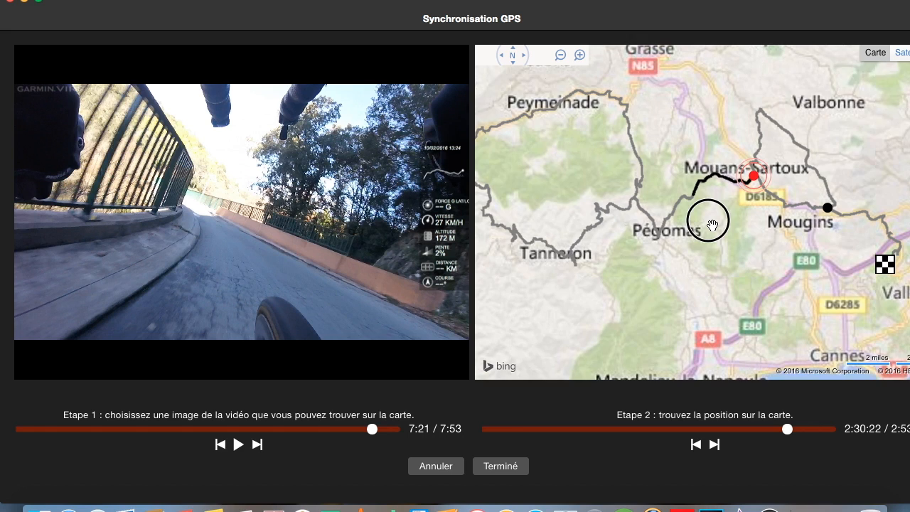
double_click(698, 238)
left_click_drag(602, 120, 776, 194)
left_click_drag(606, 289, 666, 215)
double_click(580, 189)
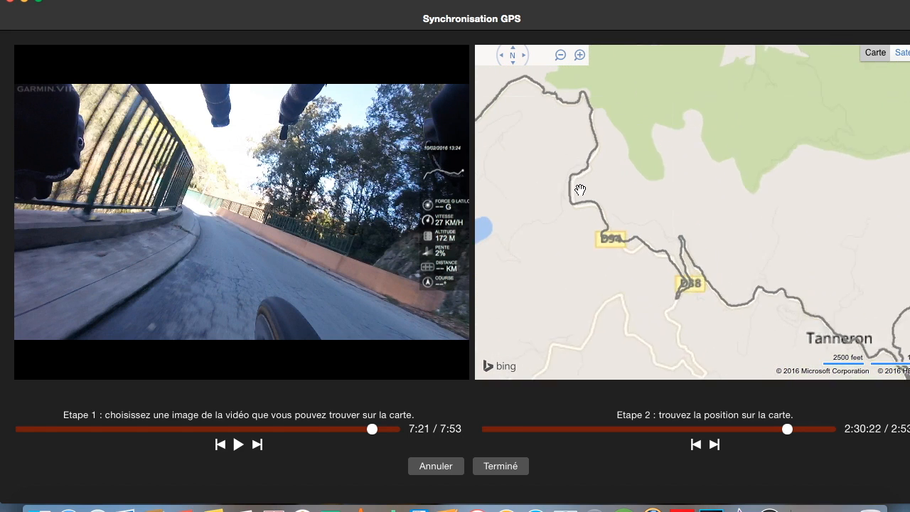
double_click(728, 259)
double_click(779, 287)
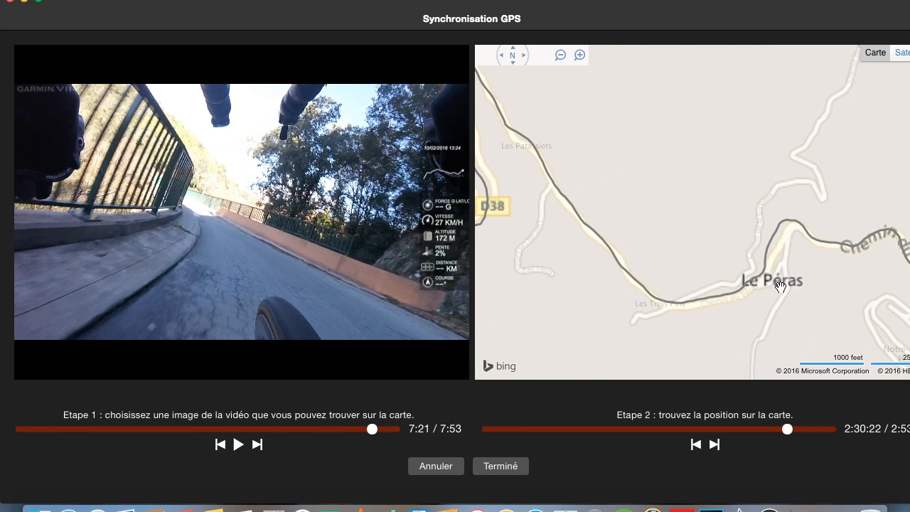
left_click_drag(853, 292, 595, 282)
left_click_drag(697, 265, 611, 100)
left_click_drag(737, 263, 498, 251)
left_click_drag(736, 307, 814, 291)
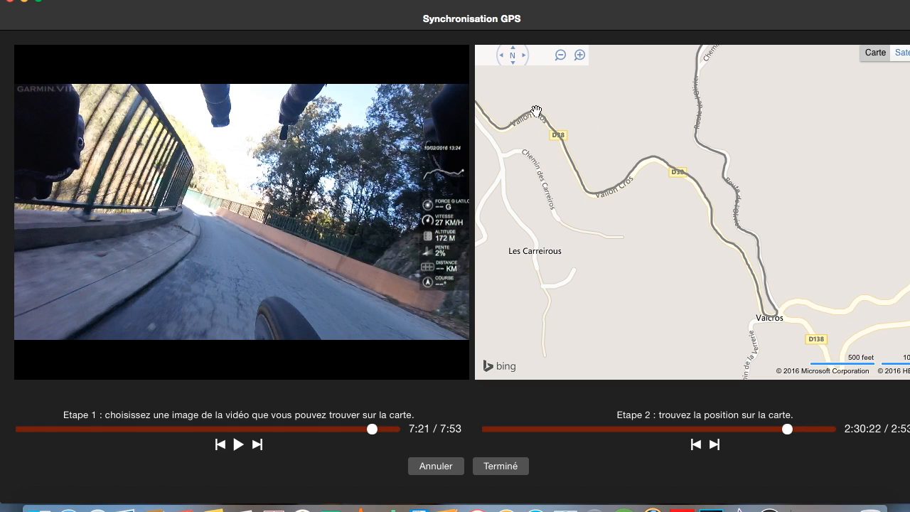
- Zoom and pan the route map around Tournon and Tanneron to search for the road seen in the video frame
left_click(561, 56)
left_click(561, 56)
left_click_drag(764, 159, 758, 202)
left_click_drag(626, 196, 811, 206)
double_click(589, 181)
left_click_drag(666, 134, 699, 205)
left_click_drag(545, 201, 667, 207)
left_click(555, 233)
left_click_drag(555, 233, 644, 275)
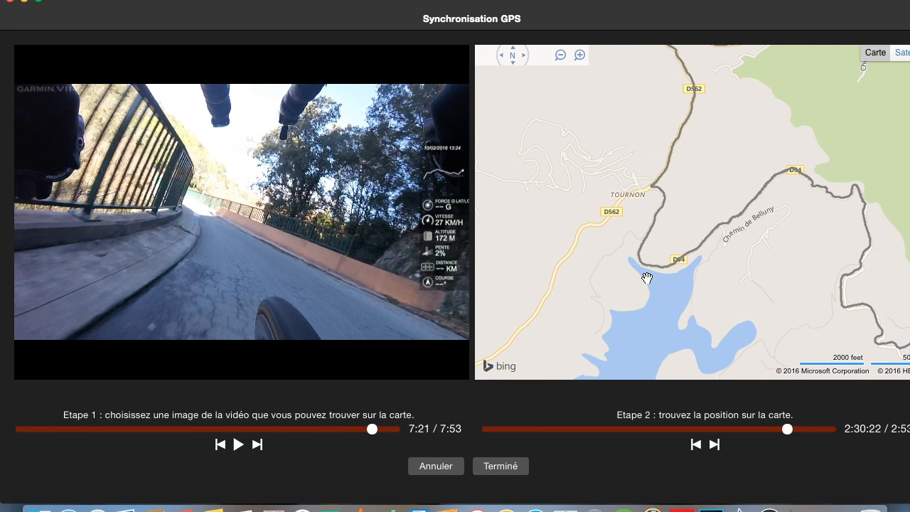
double_click(684, 190)
double_click(698, 254)
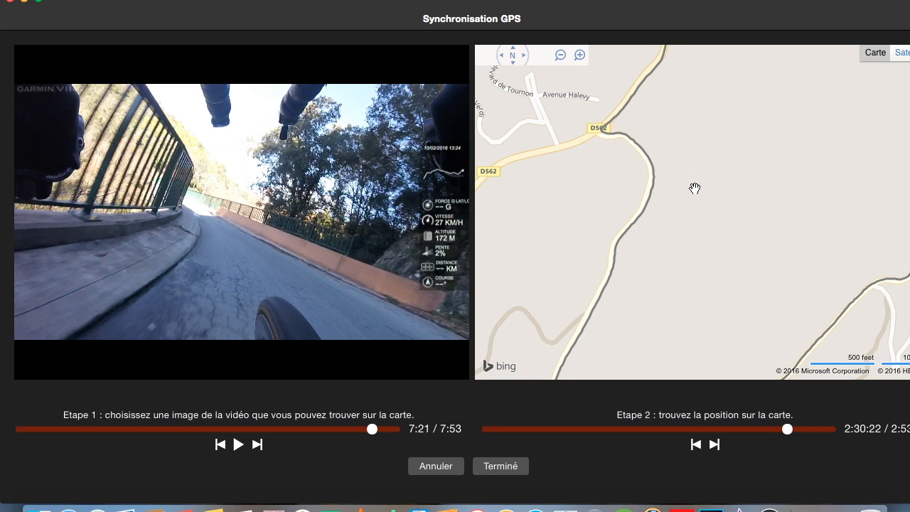
left_click_drag(689, 122, 776, 186)
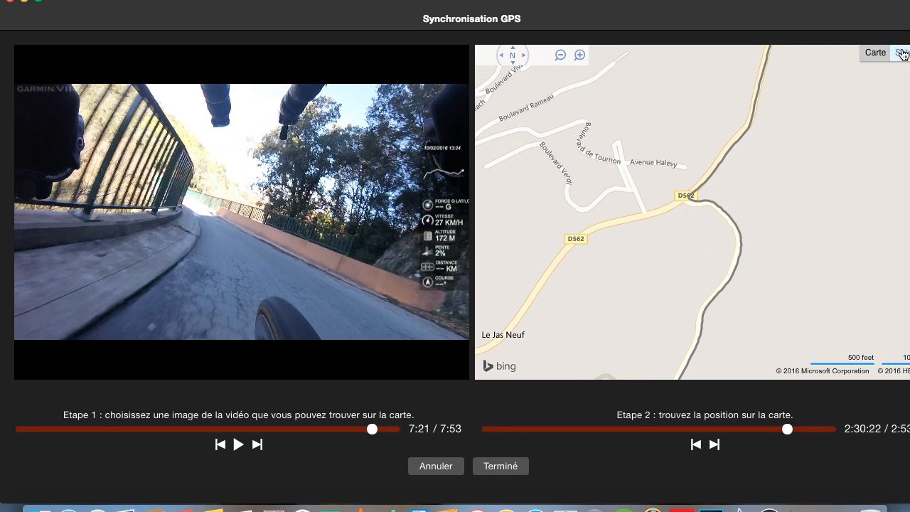
- Switch the map to satellite view and explore the area around Saint-Cassien des Bois to find the matching road
left_click(902, 57)
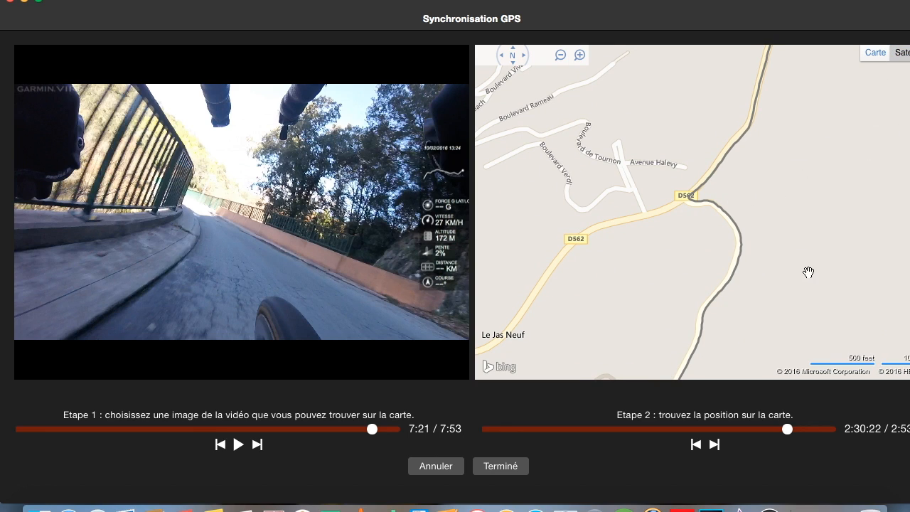
left_click(560, 56)
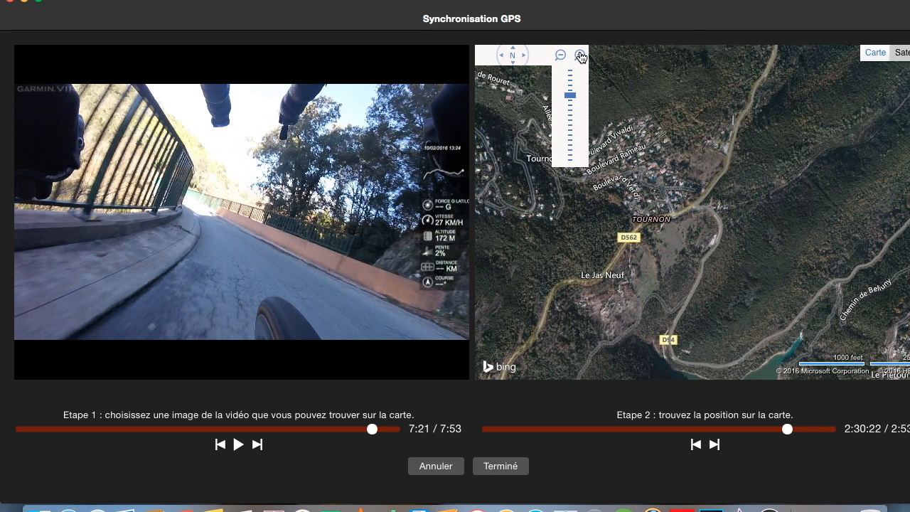
left_click(581, 57)
left_click(580, 57)
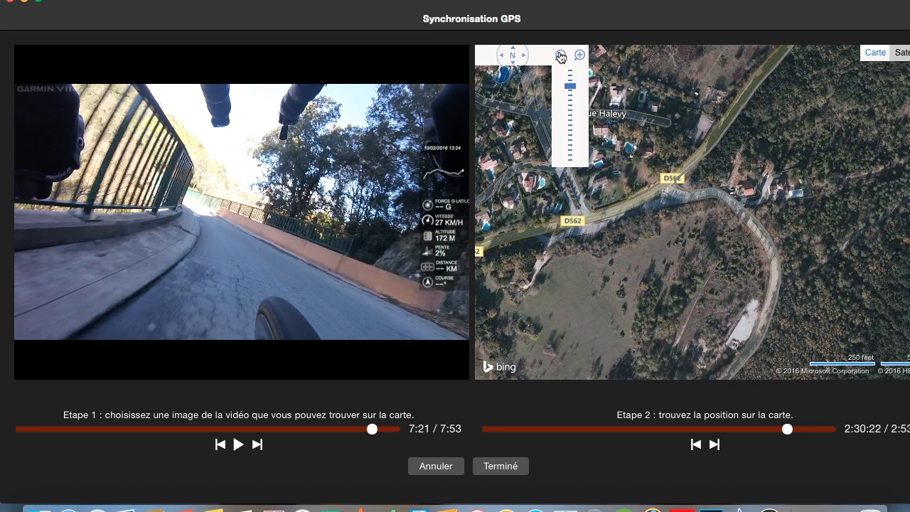
left_click(560, 55)
left_click(560, 55)
left_click_drag(686, 144, 678, 116)
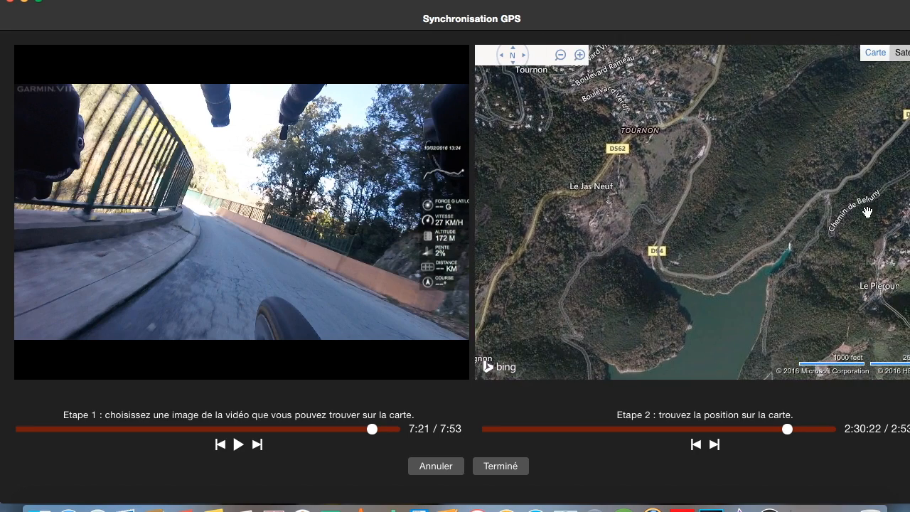
left_click_drag(867, 219, 743, 209)
left_click_drag(836, 248, 692, 251)
left_click_drag(873, 226, 849, 162)
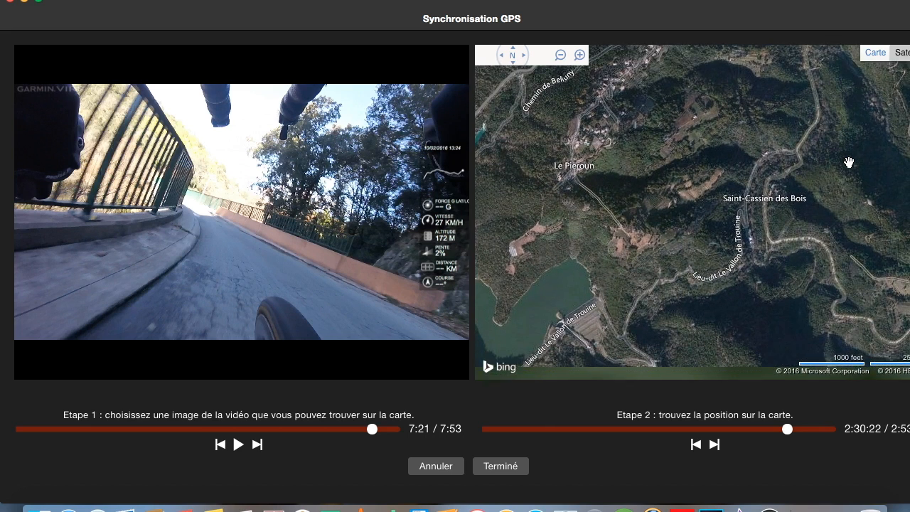
left_click_drag(809, 229, 761, 231)
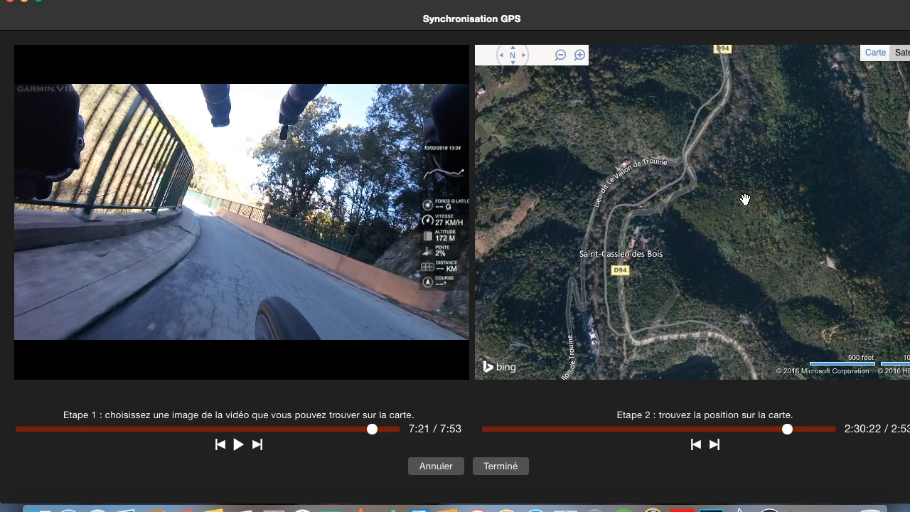
- Set the GPS track position to 1:30:27 on the D94 near Saint-Cassien des Bois and finish the synchronisation
mouse_move(787, 428)
left_mouse_down()
mouse_move(656, 435)
mouse_move(666, 434)
left_mouse_up()
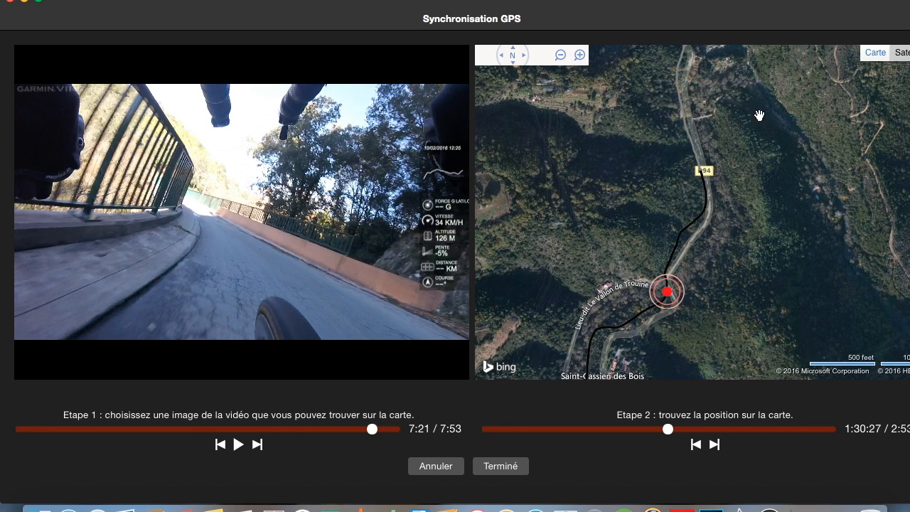
left_click(875, 52)
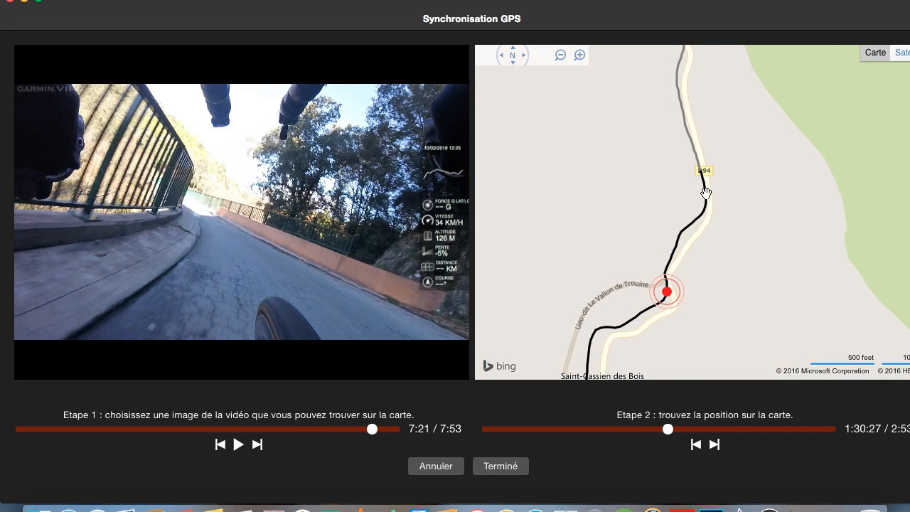
left_click(561, 55)
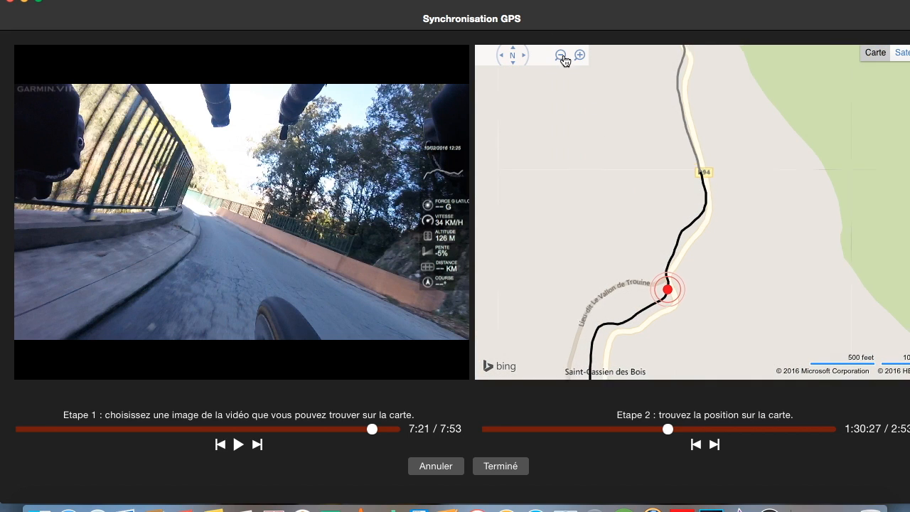
left_click(561, 55)
left_click(561, 56)
left_click(560, 56)
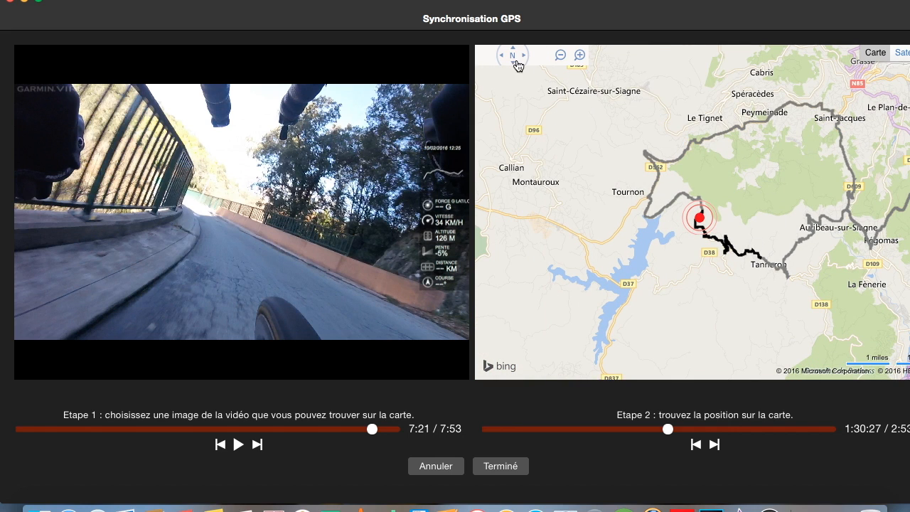
left_click(578, 56)
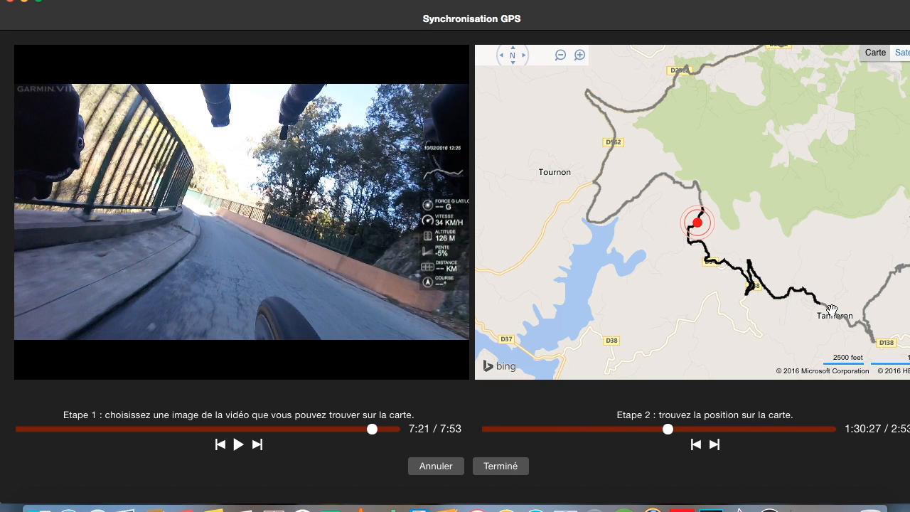
scroll(832, 310, "up", 2)
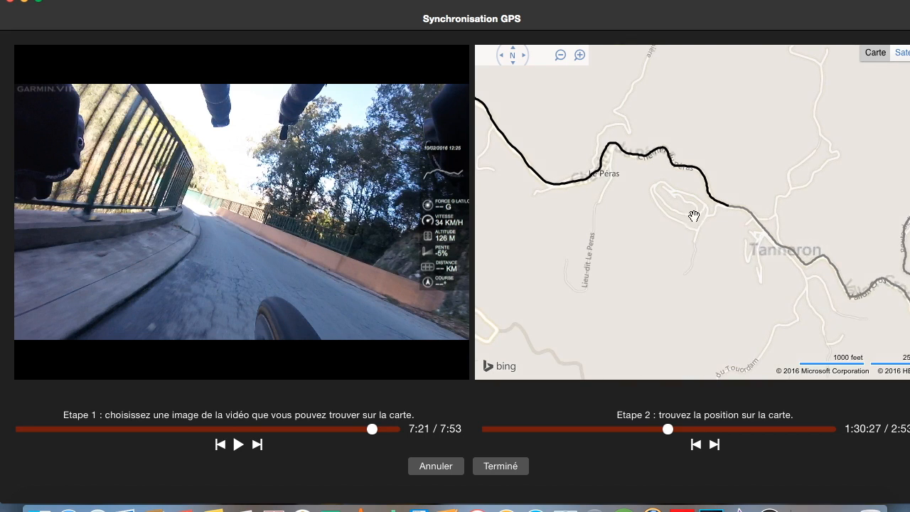
scroll(715, 216, "up", 1)
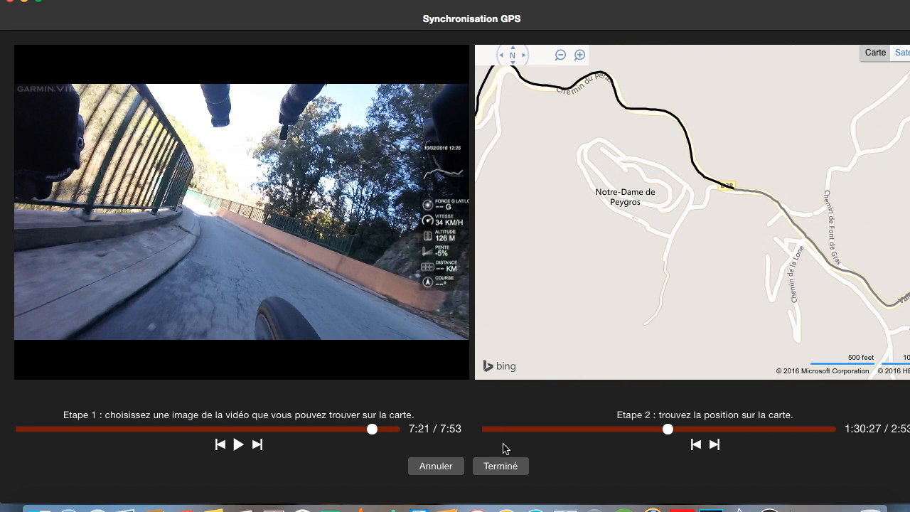
left_click(506, 470)
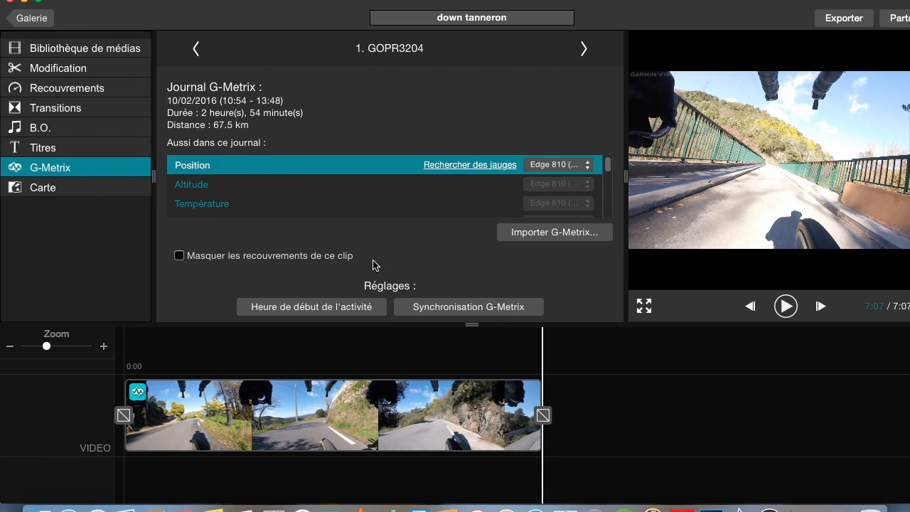
- Open the overlays and apply the AUCUNE template to remove the default overlay gauges
left_click(62, 91)
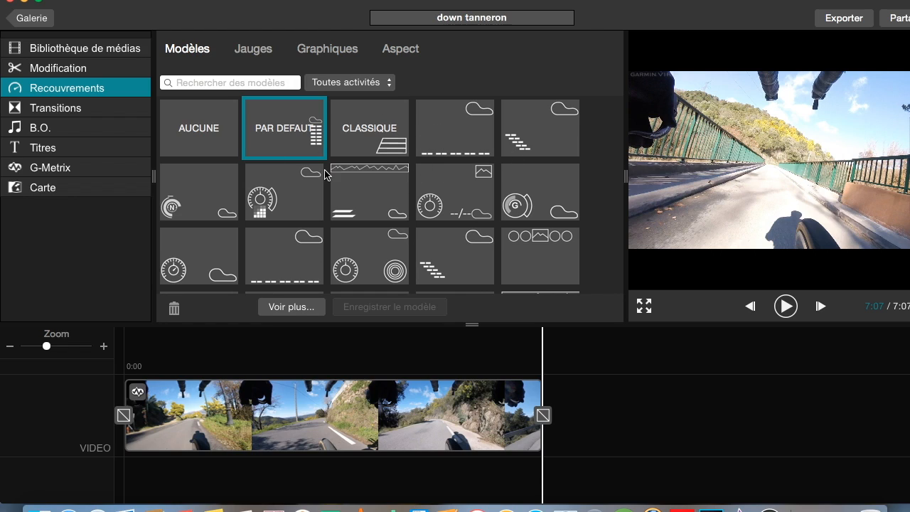
left_click(215, 135)
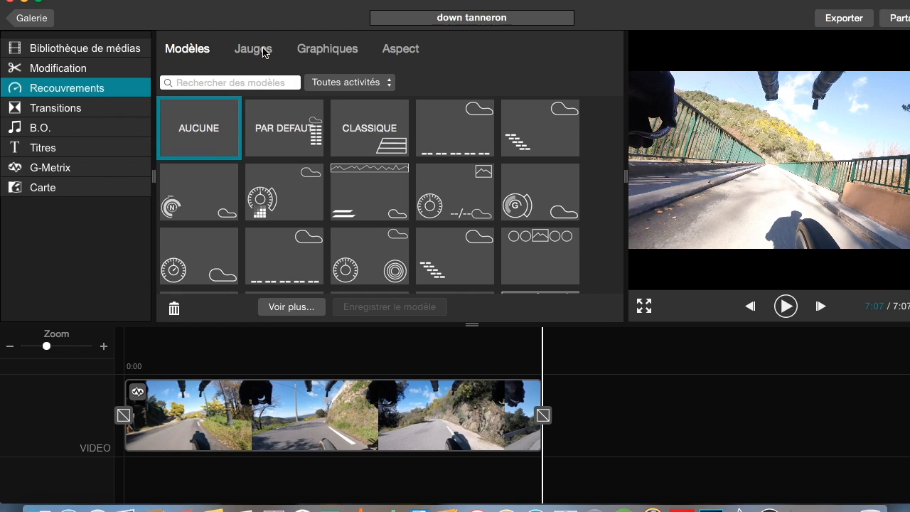
left_click(316, 147)
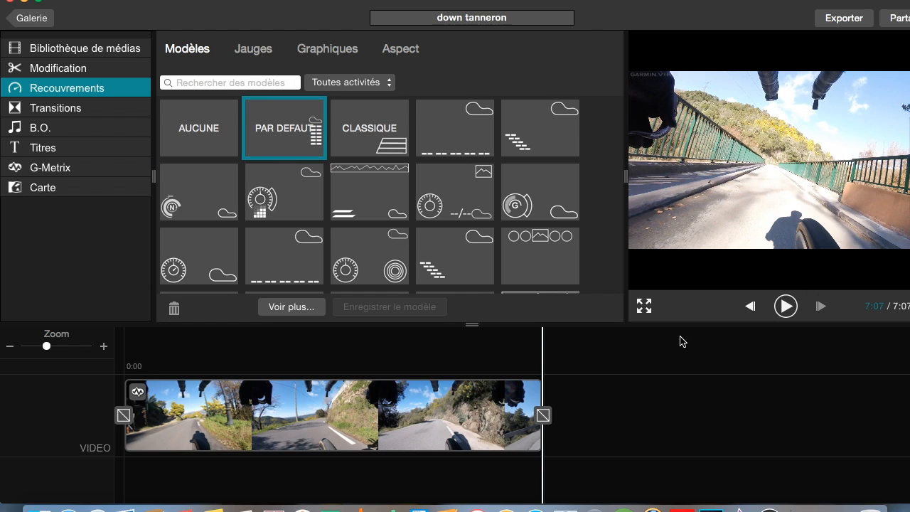
left_click(644, 306)
left_click(212, 131)
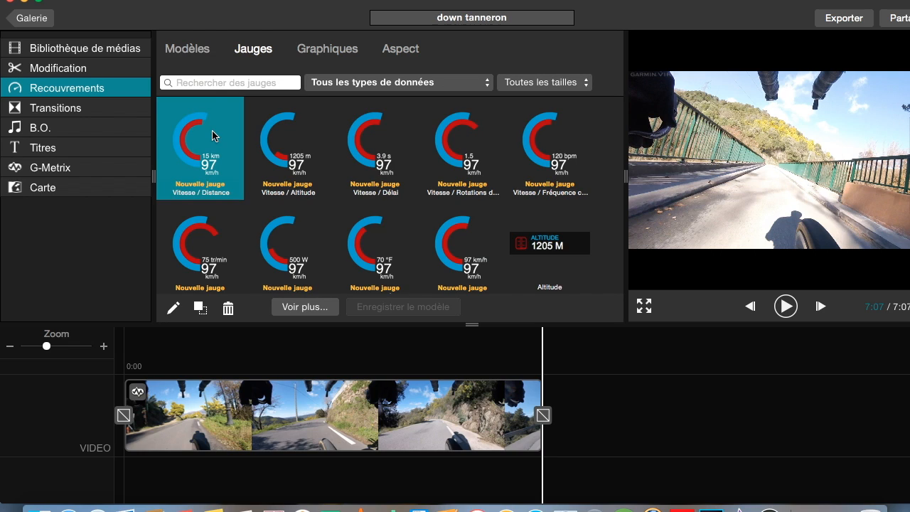
left_click(194, 50)
left_click(198, 131)
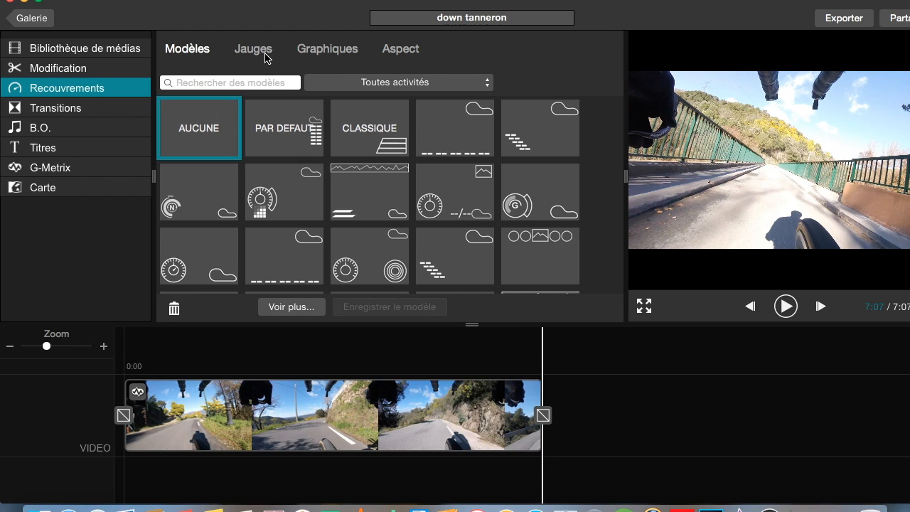
left_click(254, 50)
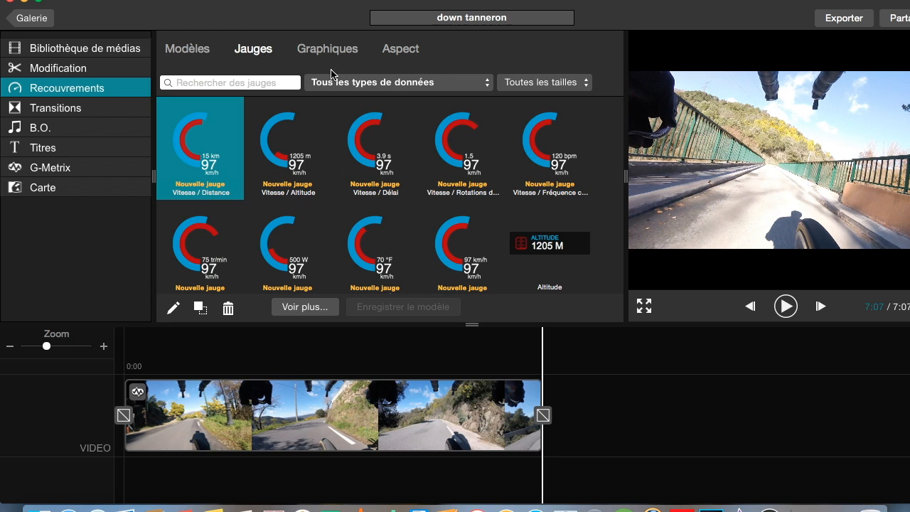
- Filter gauges by Recorded Speed and place the compact VITESSE gauge on the video's lower left
left_click(359, 83)
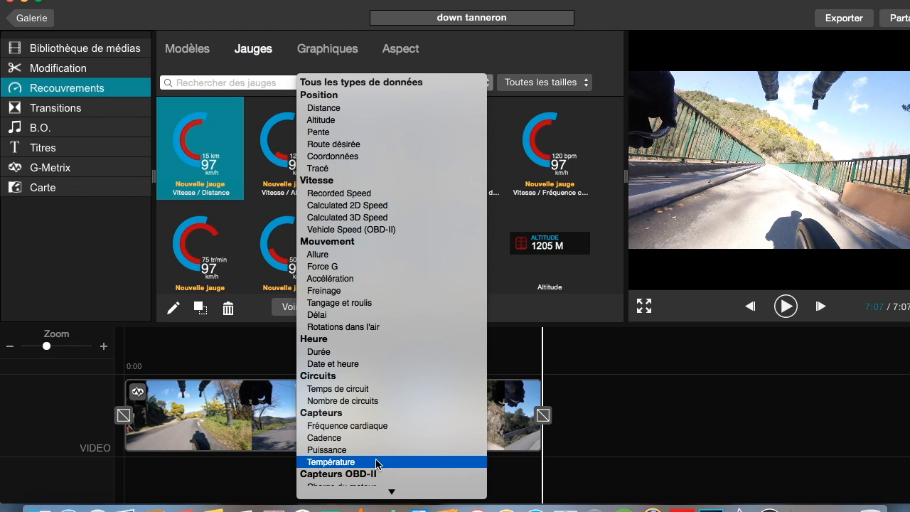
left_click(393, 193)
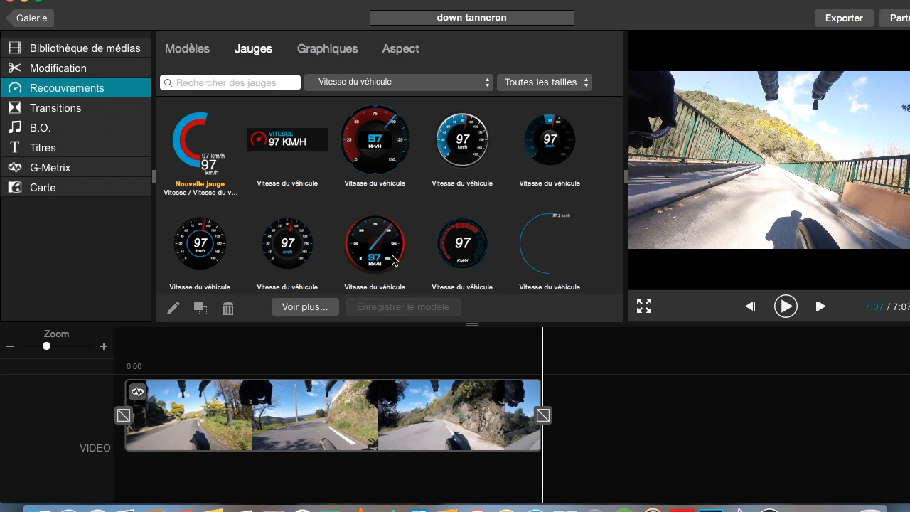
scroll(393, 260, "down", 5)
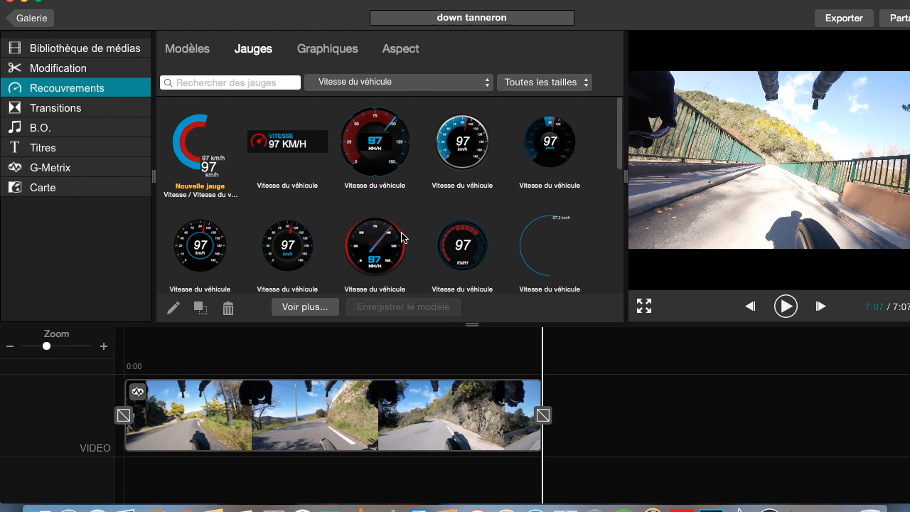
scroll(402, 237, "down", 4)
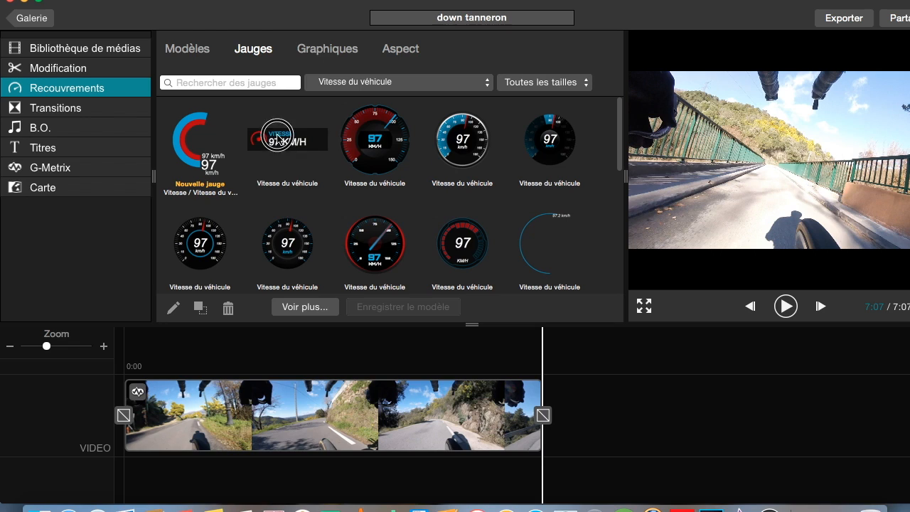
left_click_drag(278, 138, 656, 238)
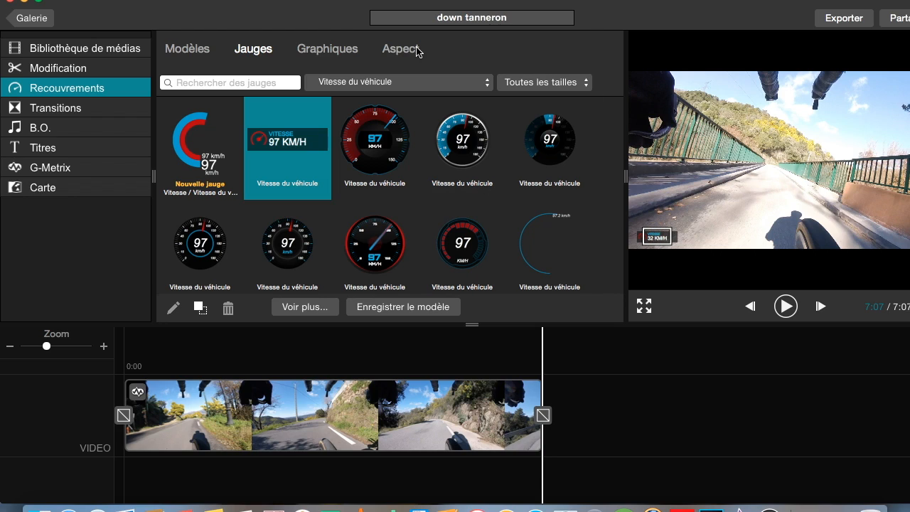
- Filter gauges by Puissance and place the compact power gauge above the speed gauge on the video
left_click(404, 84)
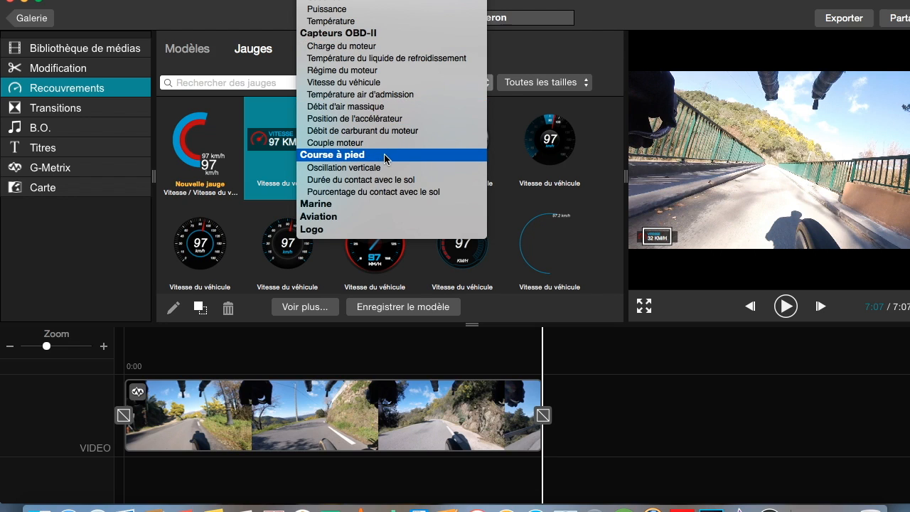
scroll(409, 181, "up", 5)
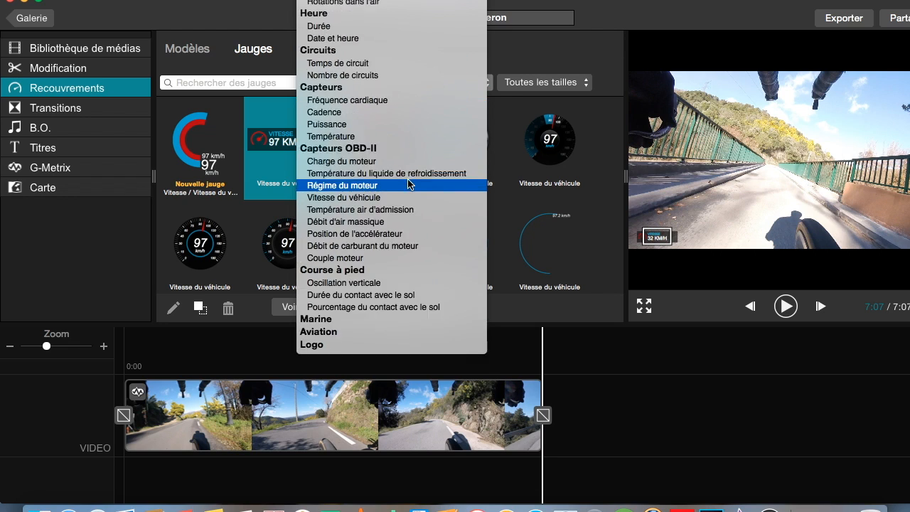
left_click(365, 176)
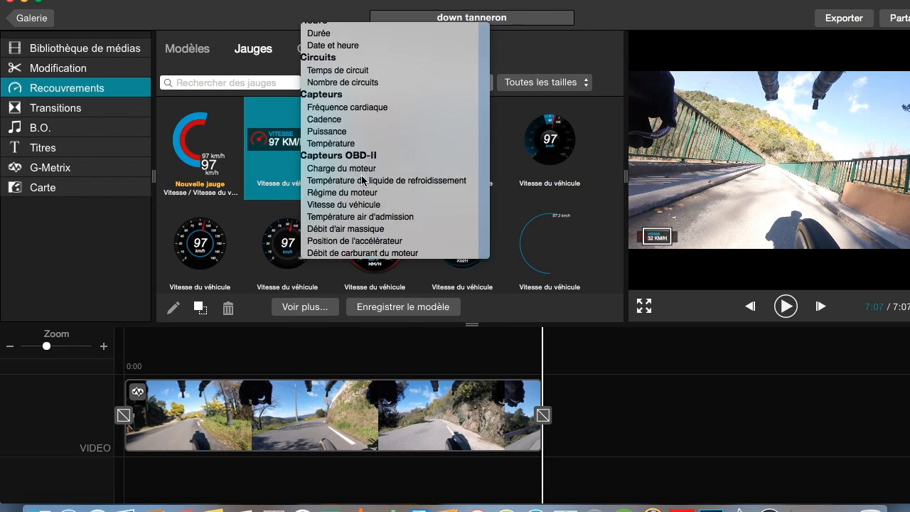
left_click_drag(284, 143, 659, 219)
left_click(662, 220)
left_click(722, 224)
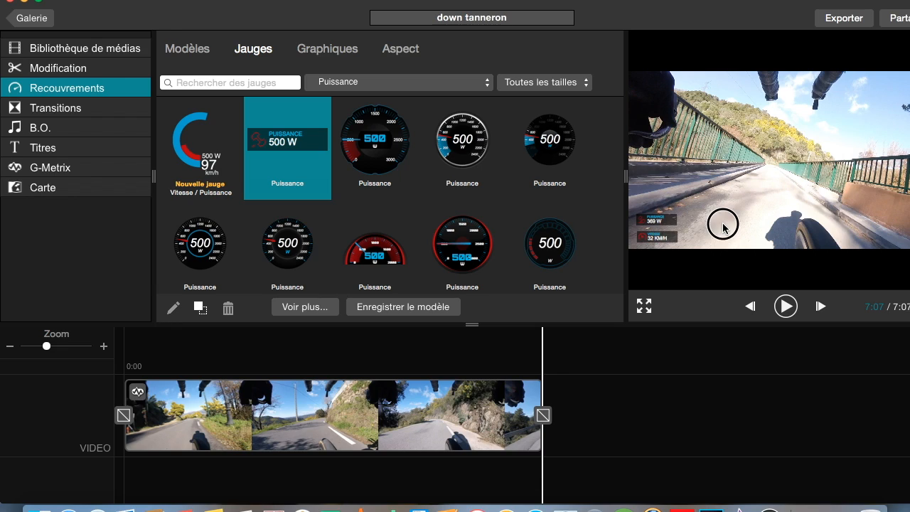
- Filter gauges by Cadence and place the compact cadence gauge above the power gauge on the video
left_click(342, 82)
left_click(317, 70)
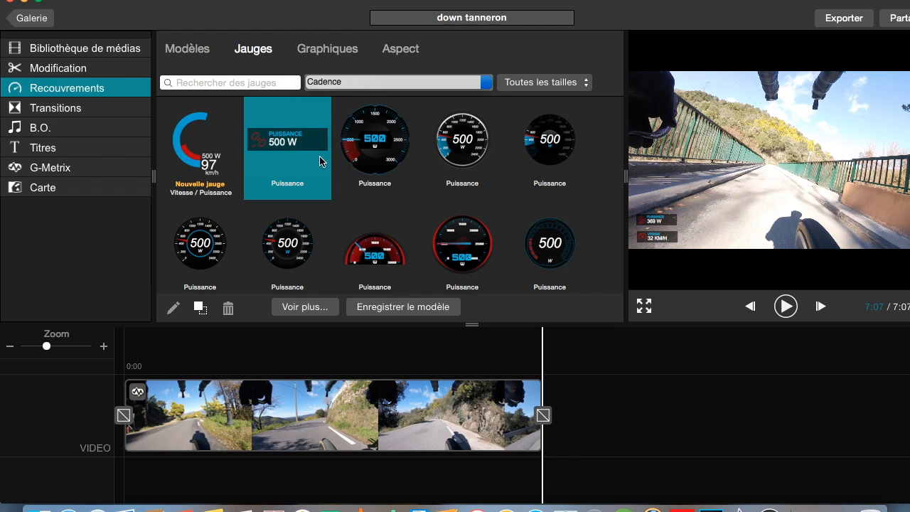
left_click_drag(278, 143, 661, 199)
- Filter gauges by Fréquence cardiaque and place the compact heart-rate gauge above the cadence gauge on the video
left_click(375, 85)
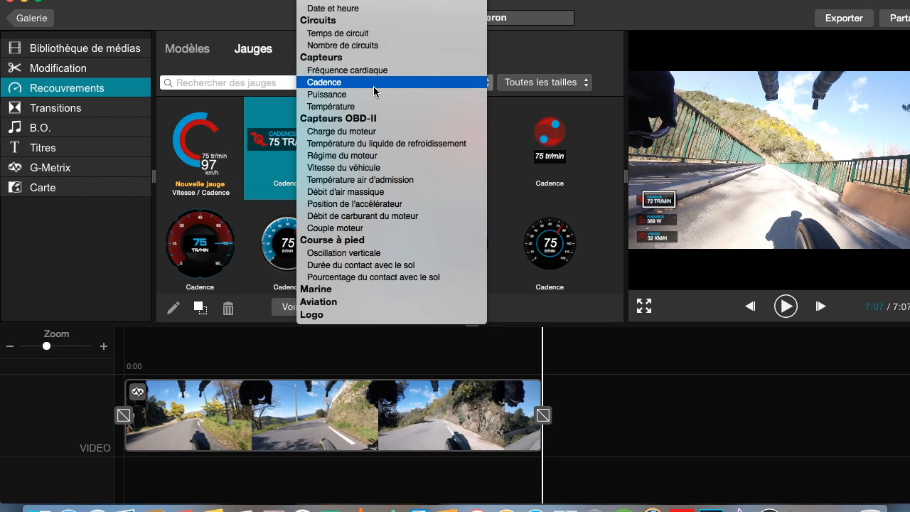
left_click(373, 70)
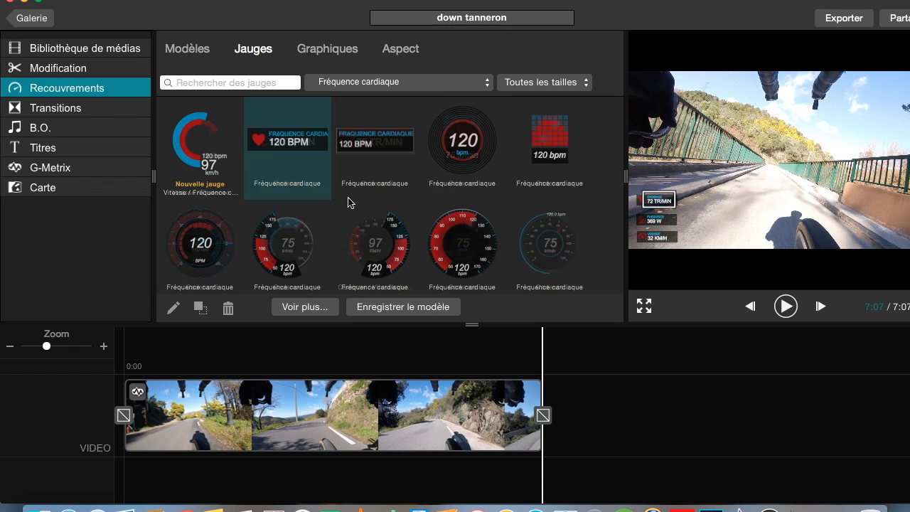
left_click_drag(306, 147, 662, 184)
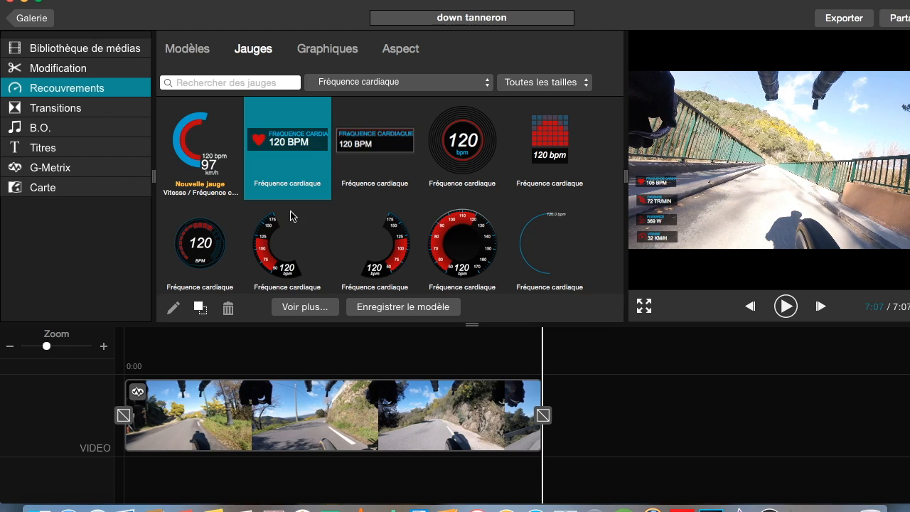
- Filter gauges by Pente and place the slanted slope gauge in the video's upper right corner
left_click(354, 84)
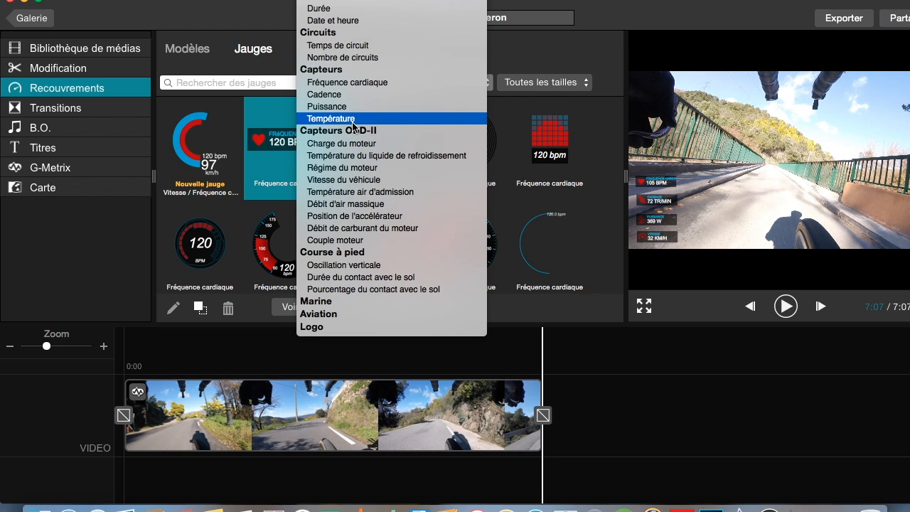
scroll(354, 126, "up", 10)
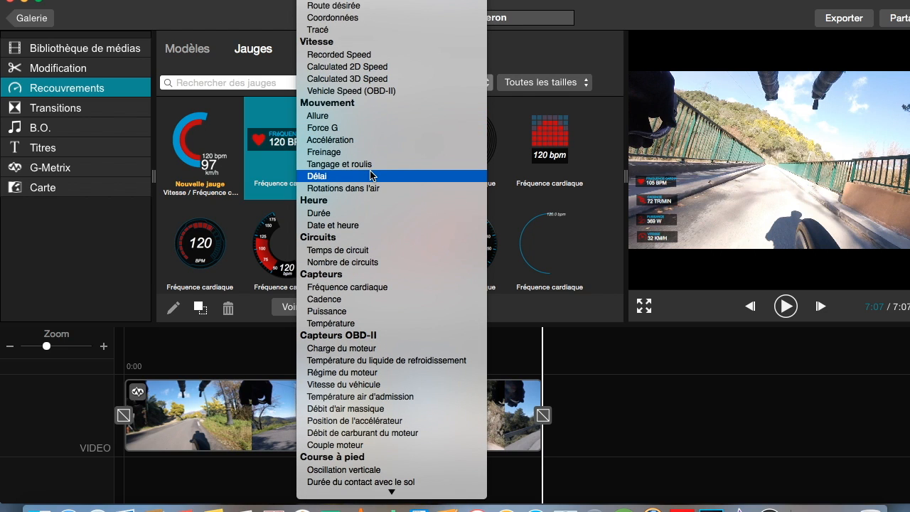
scroll(370, 170, "up", 3)
left_click(340, 37)
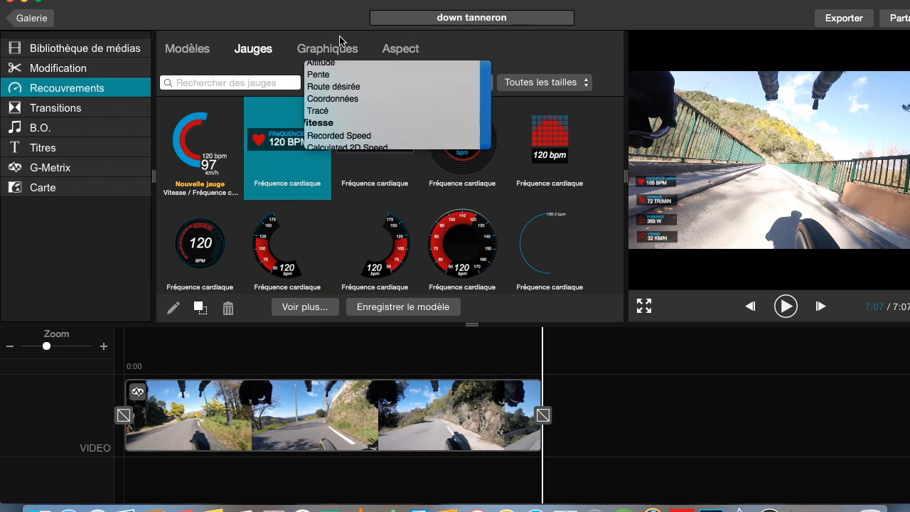
scroll(369, 220, "down", 2)
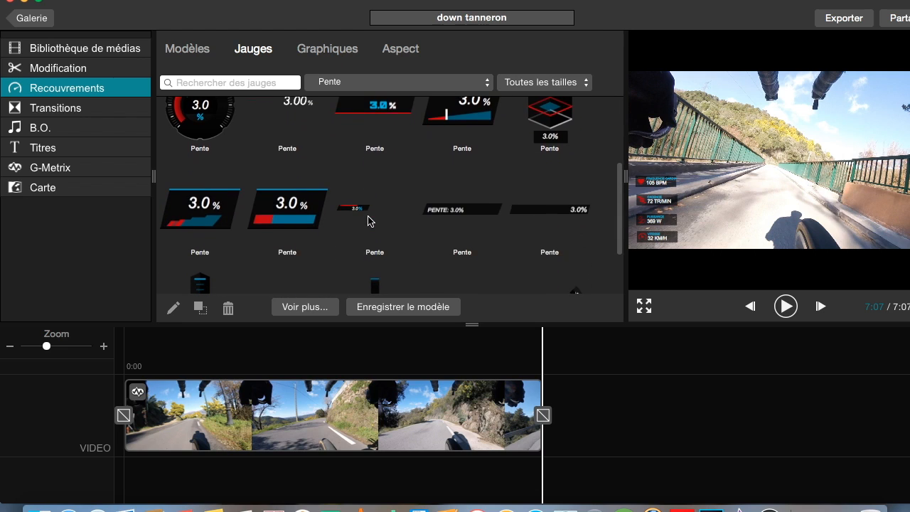
scroll(368, 221, "down", 3)
scroll(368, 221, "up", 8)
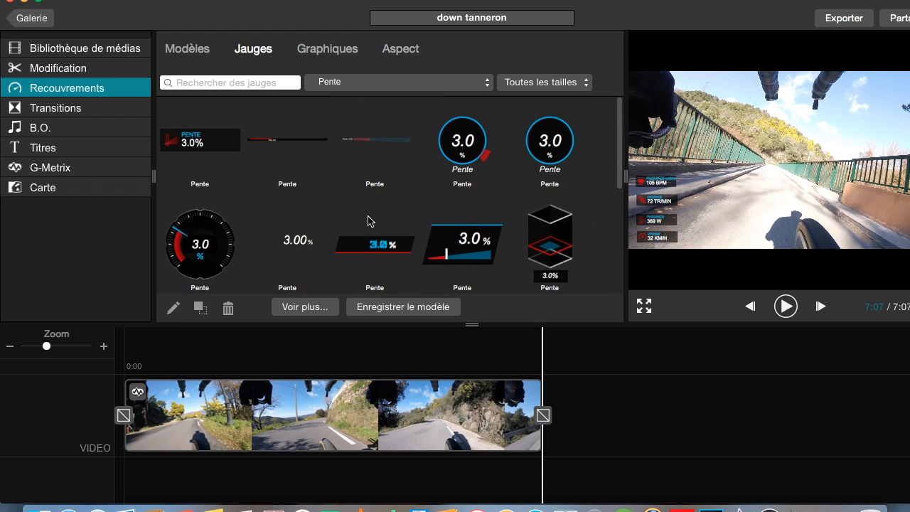
left_click_drag(460, 253, 870, 89)
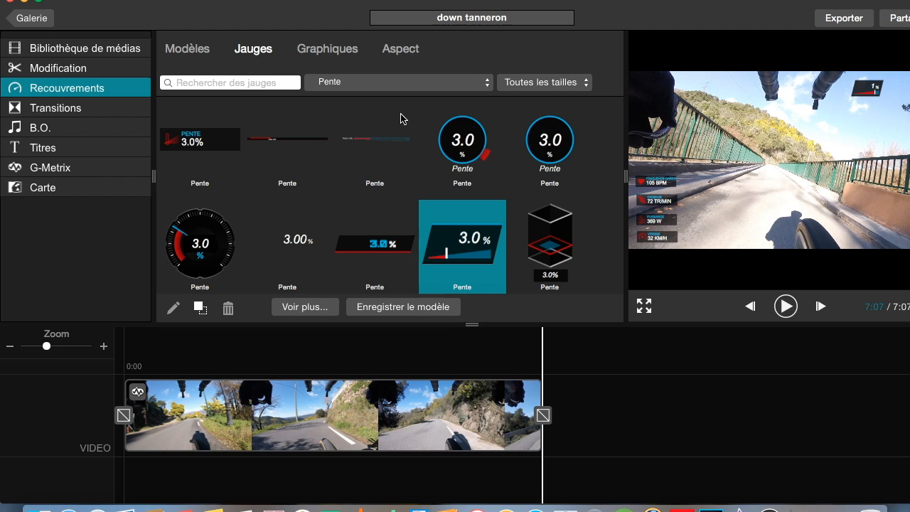
- Filter gauges by Altitude and place the vertical altitude gauge at the video's right edge
left_click(387, 78)
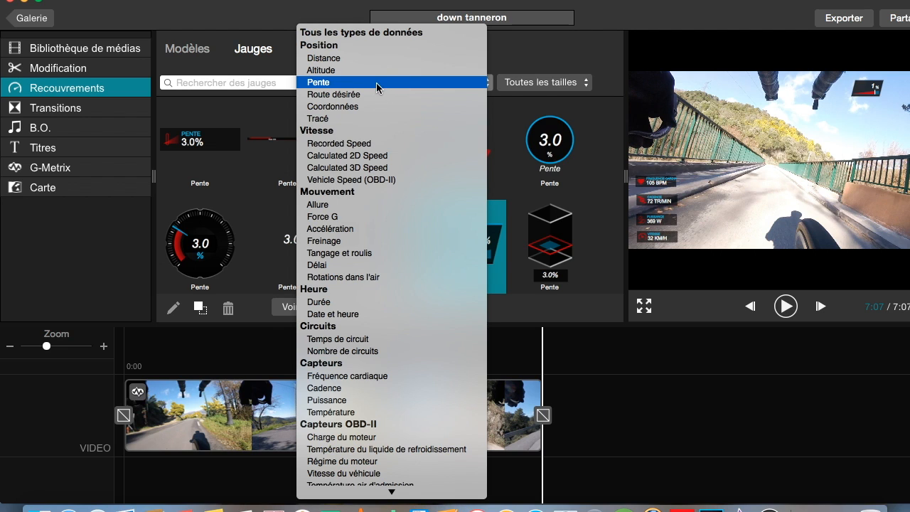
left_click(361, 69)
scroll(379, 217, "down", 5)
scroll(379, 225, "up", 6)
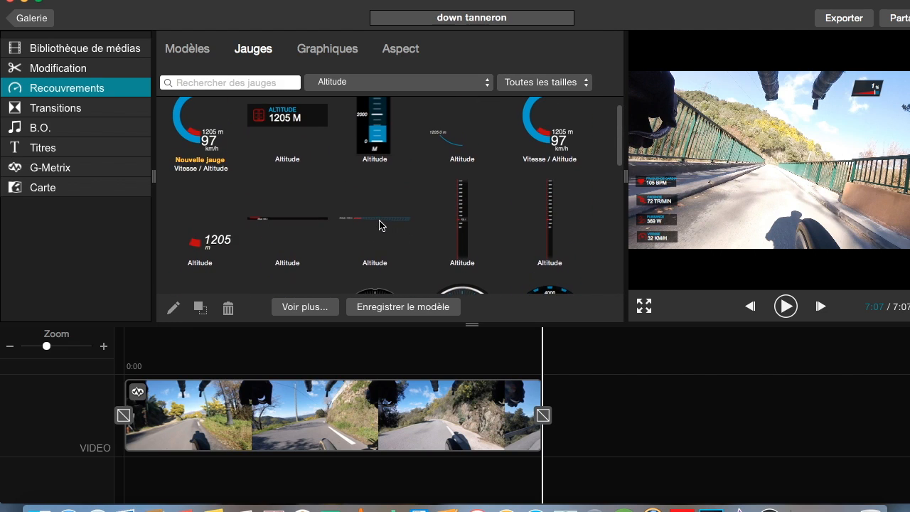
scroll(382, 225, "up", 1)
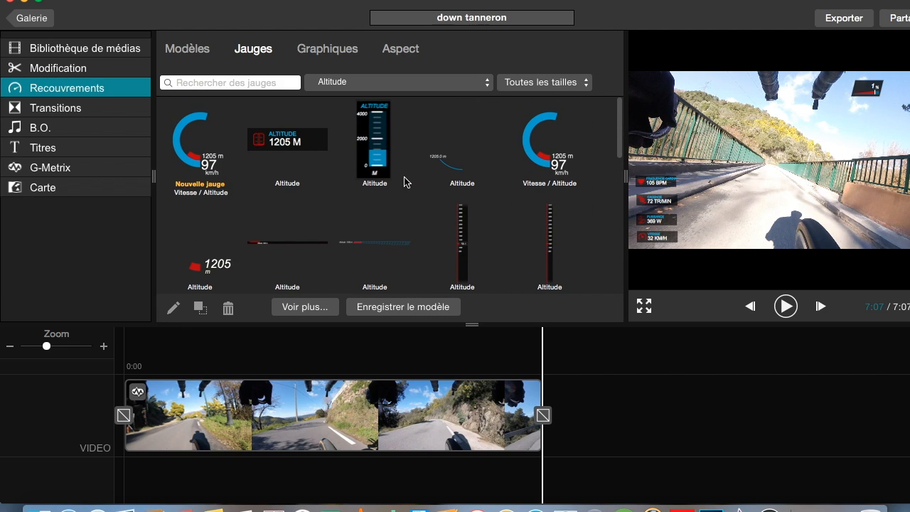
left_click_drag(371, 144, 904, 227)
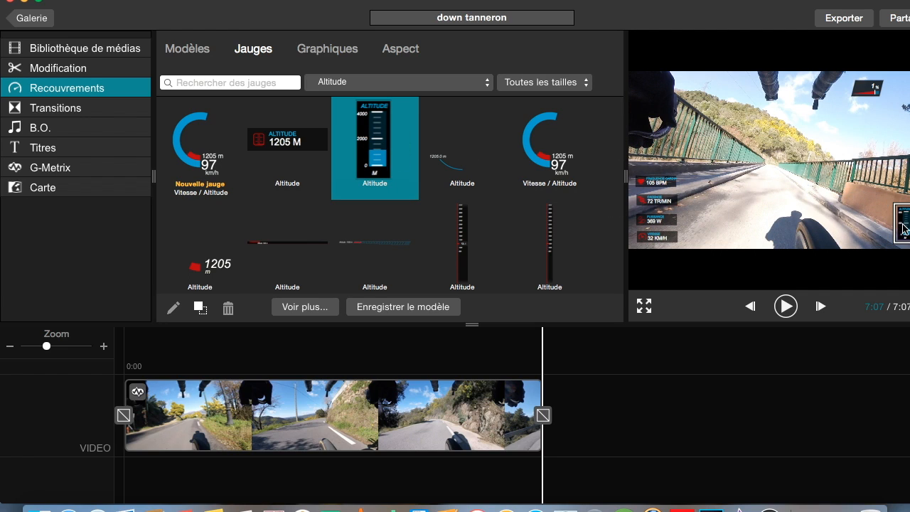
- Filter gauges by Tracé and place a track map gauge beside the speed gauge on the video
left_click(390, 86)
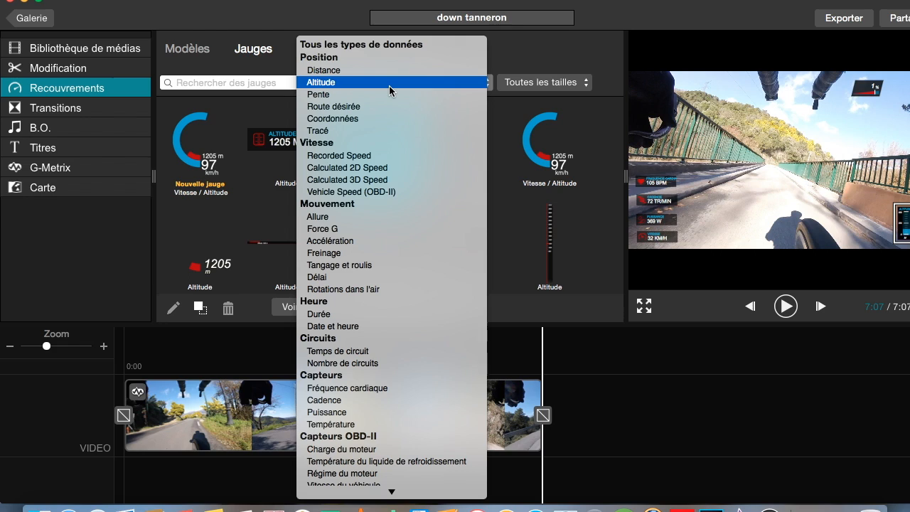
left_click(380, 131)
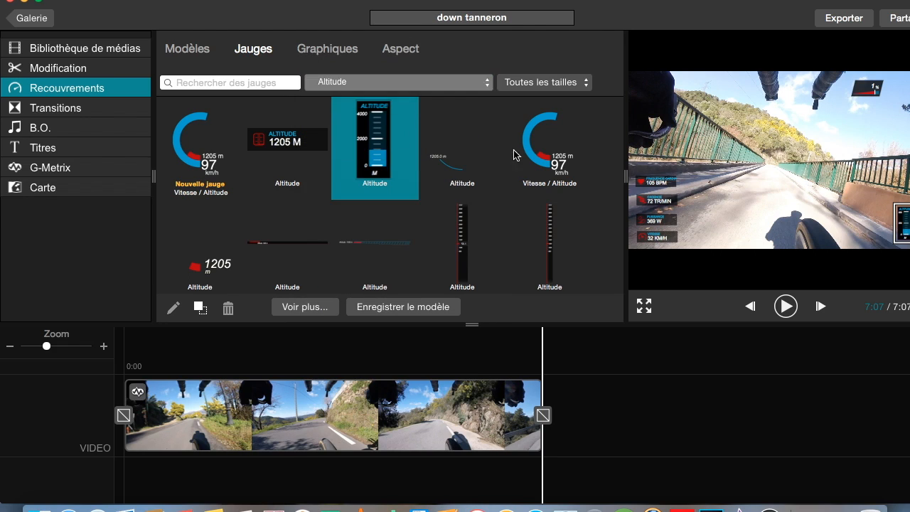
left_click_drag(385, 153, 709, 226)
left_click(811, 207)
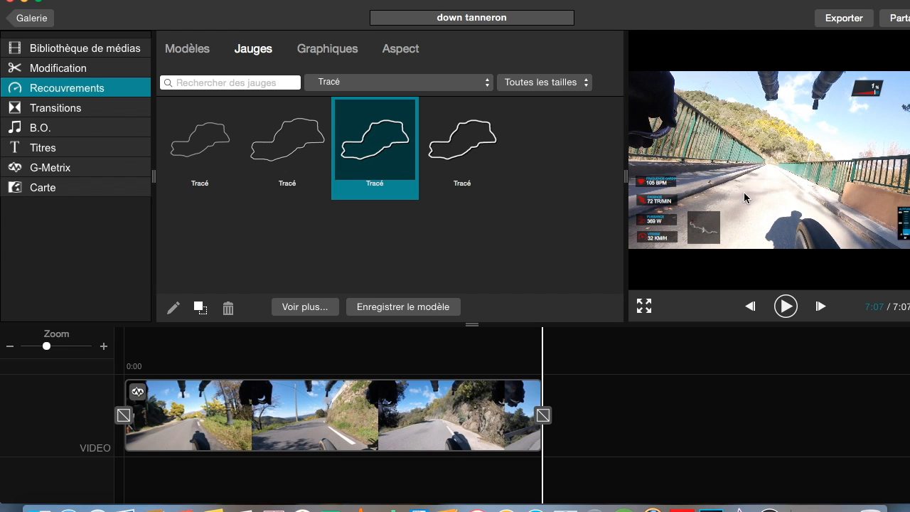
- Filter the gauge list by Calculated 3D Speed
left_click(357, 82)
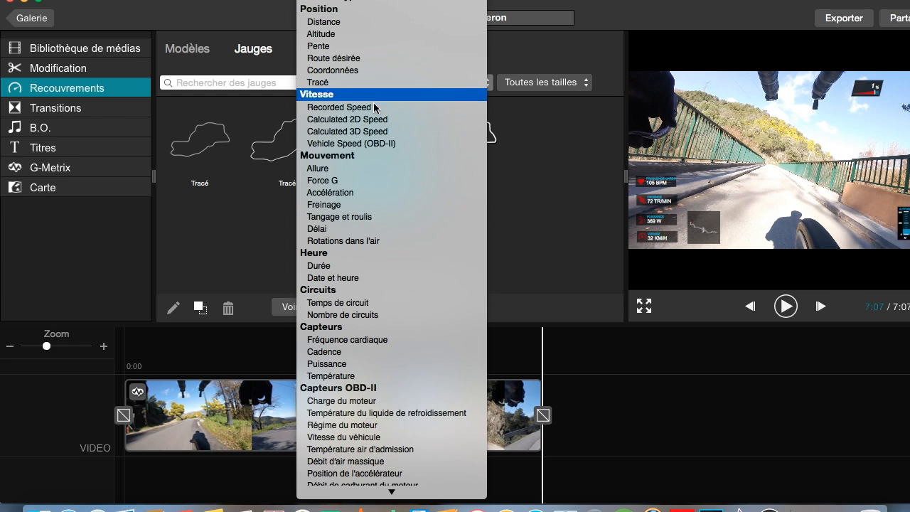
left_click(393, 132)
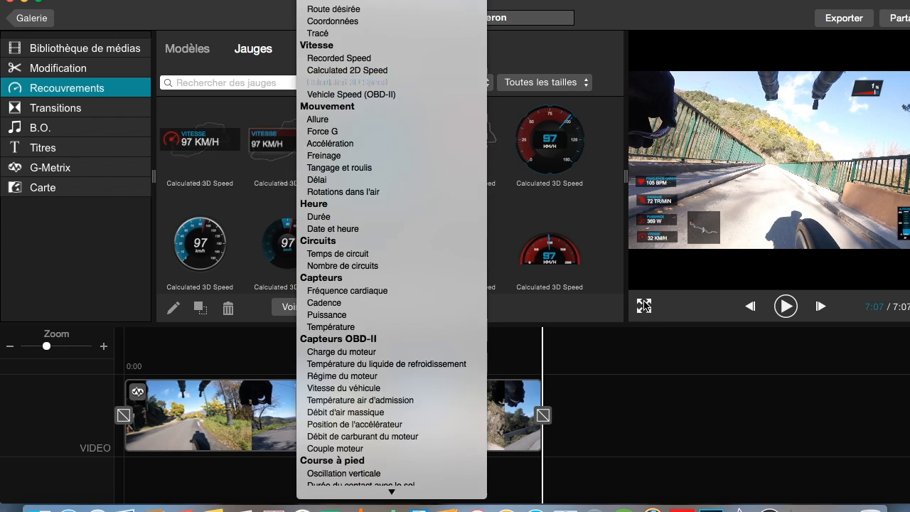
- In full-screen preview, move the altitude gauge to the lower right corner and the track map to the upper right corner
left_click(644, 306)
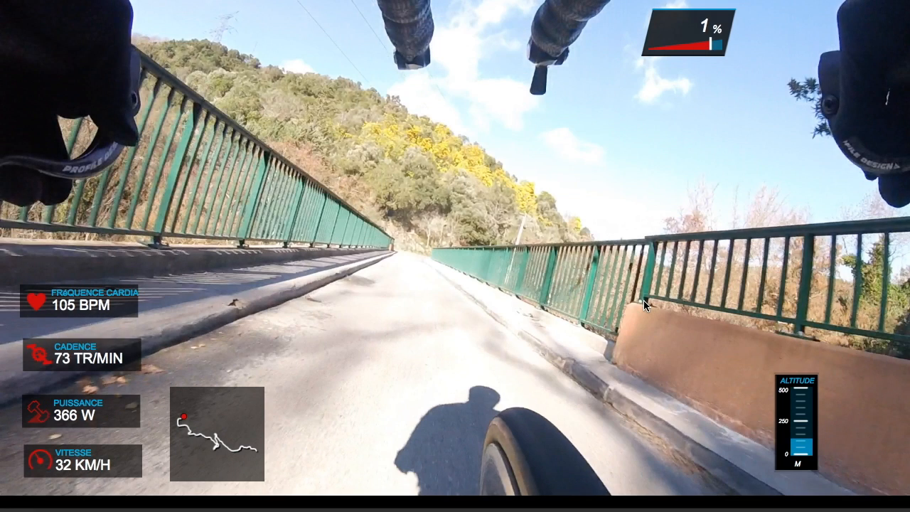
left_click_drag(797, 431, 867, 436)
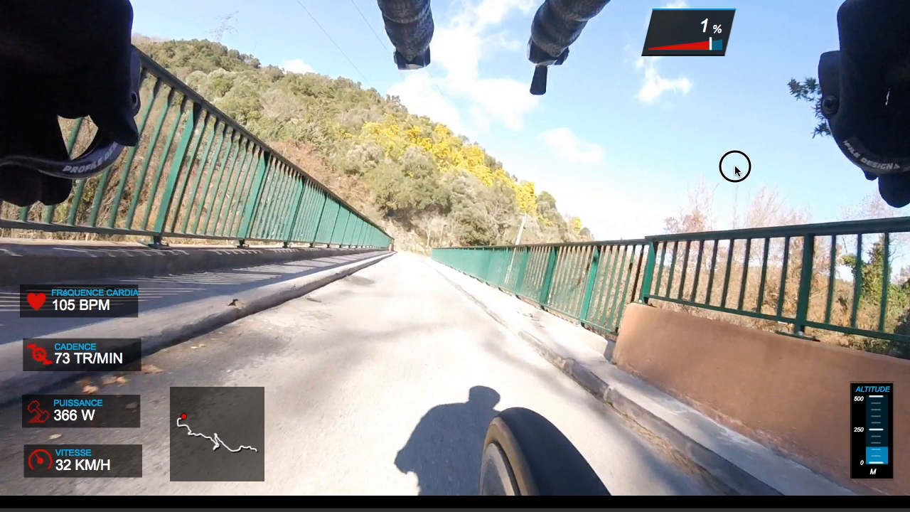
left_click_drag(188, 435, 820, 44)
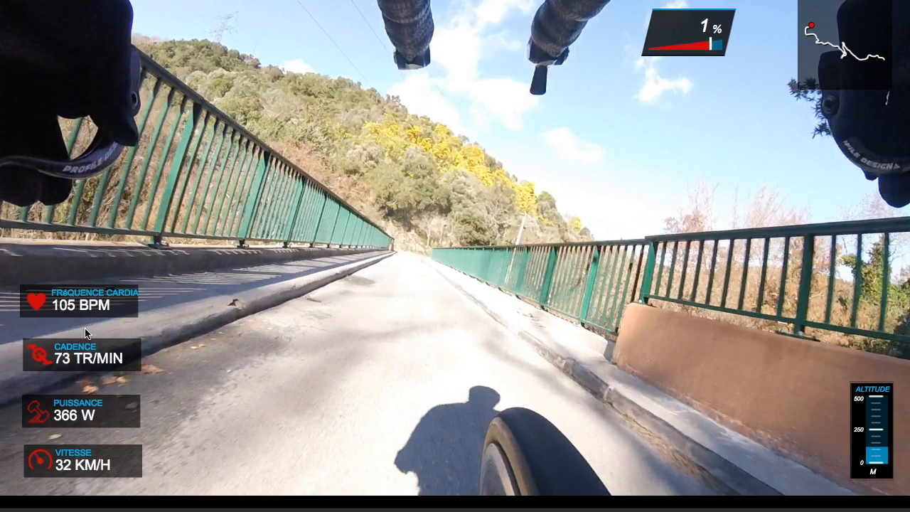
- Nudge the cadence and heart-rate gauges to line them up in the left column, then leave full screen
left_click_drag(82, 360, 59, 366)
left_click(62, 297)
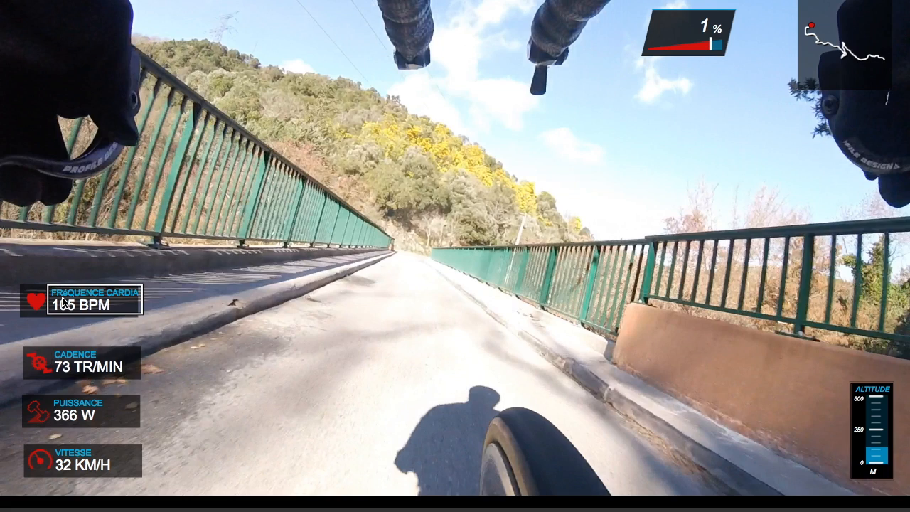
left_click_drag(74, 297, 77, 309)
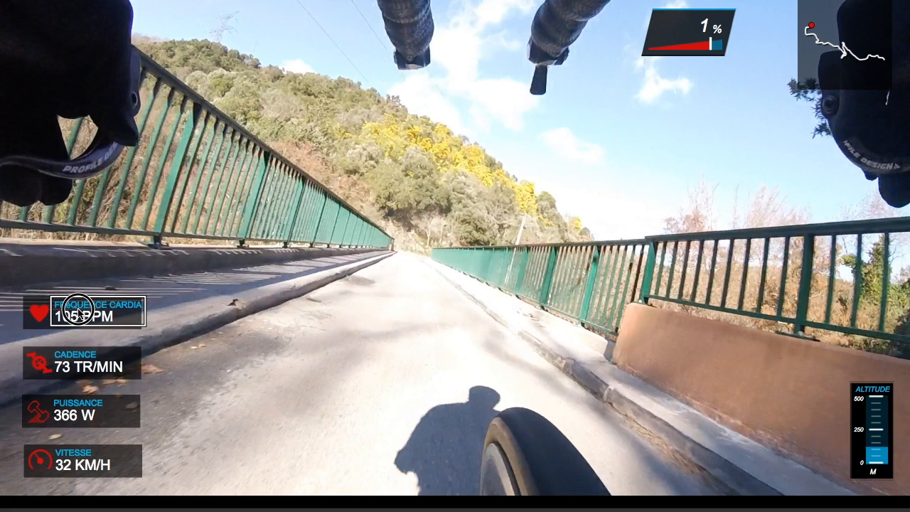
left_click(281, 379)
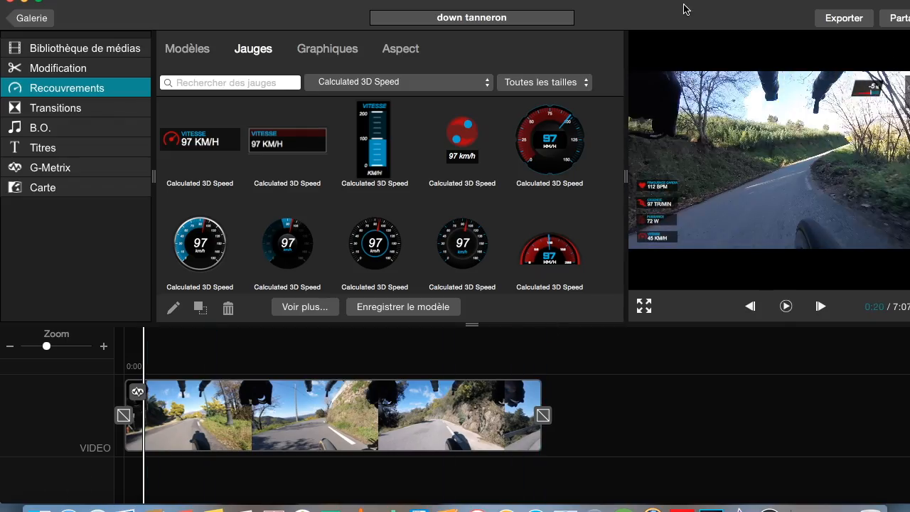
- Open the export screen for the video
left_click_drag(685, 11, 478, 25)
left_click(637, 32)
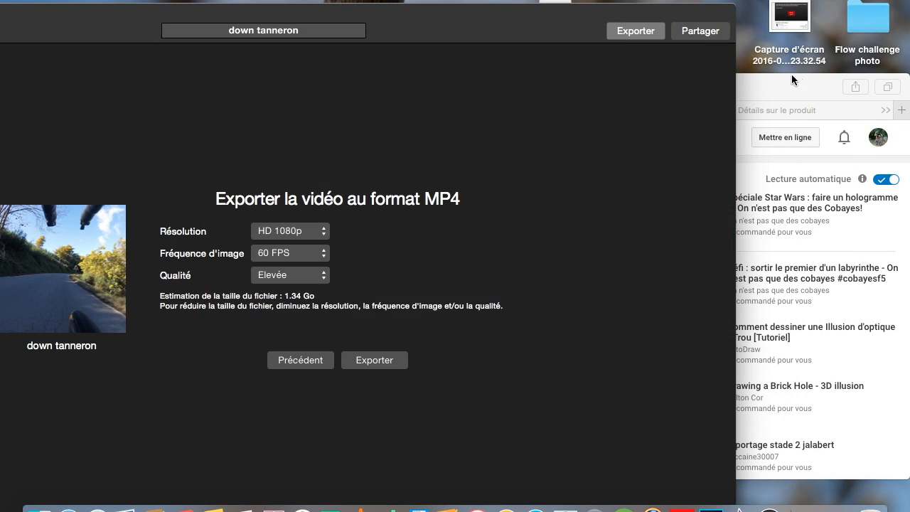
- Close the YouTube browser window covering the editor
left_click_drag(803, 87, 565, 125)
left_click_drag(128, 127, 409, 144)
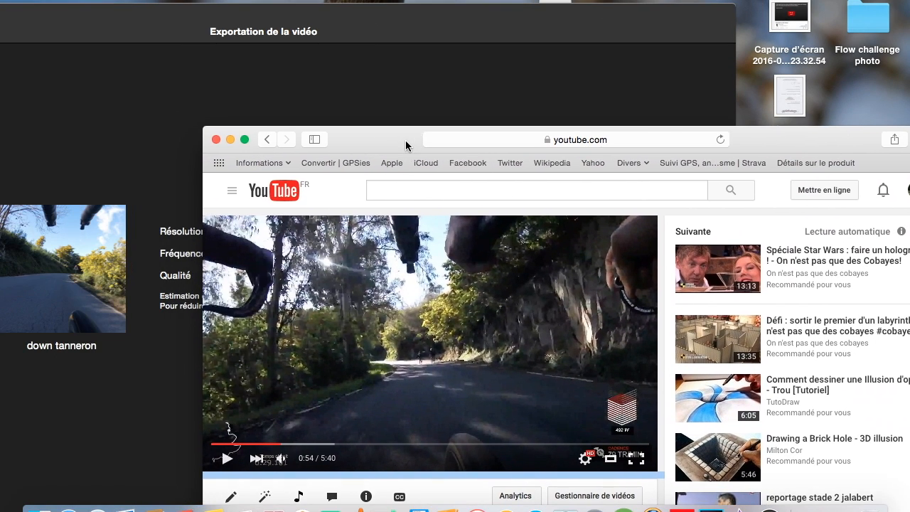
left_click(216, 140)
left_click_drag(380, 22, 575, 6)
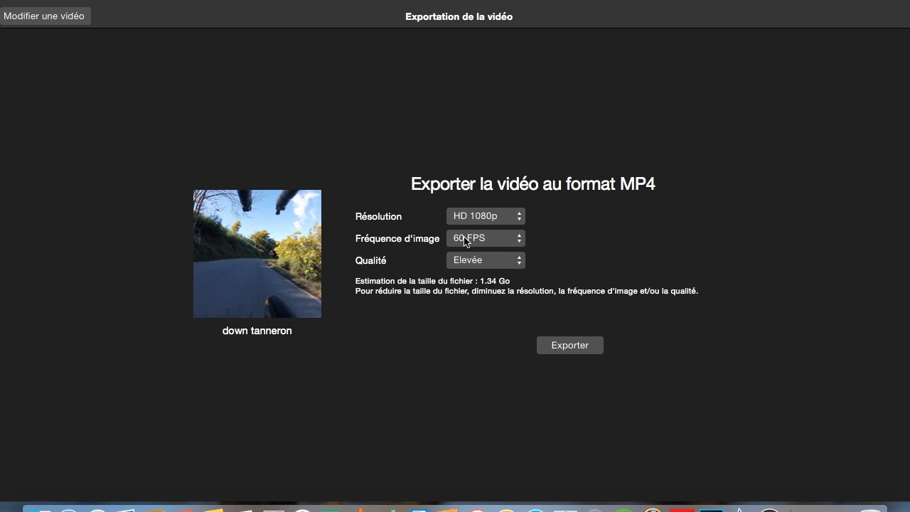
mouse_move(121, 3)
left_mouse_down()
mouse_move(173, 6)
mouse_move(131, 2)
left_mouse_up()
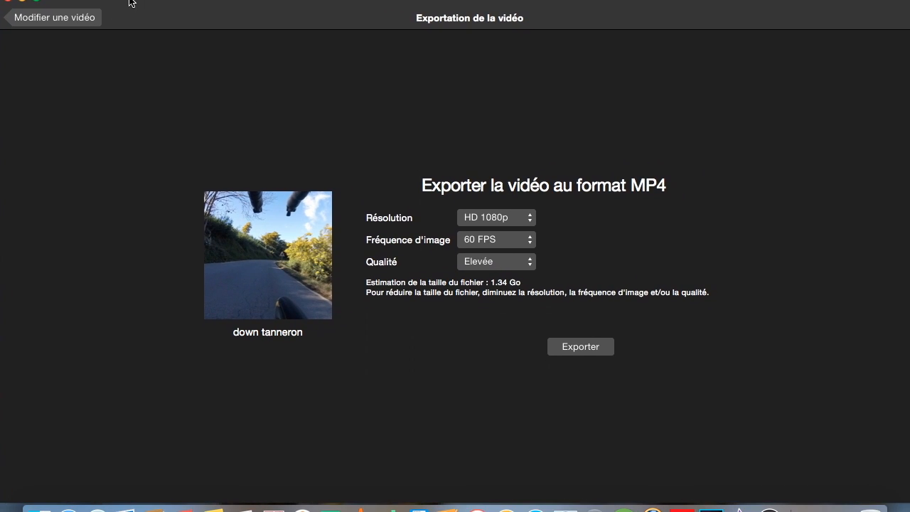
left_click(23, 4)
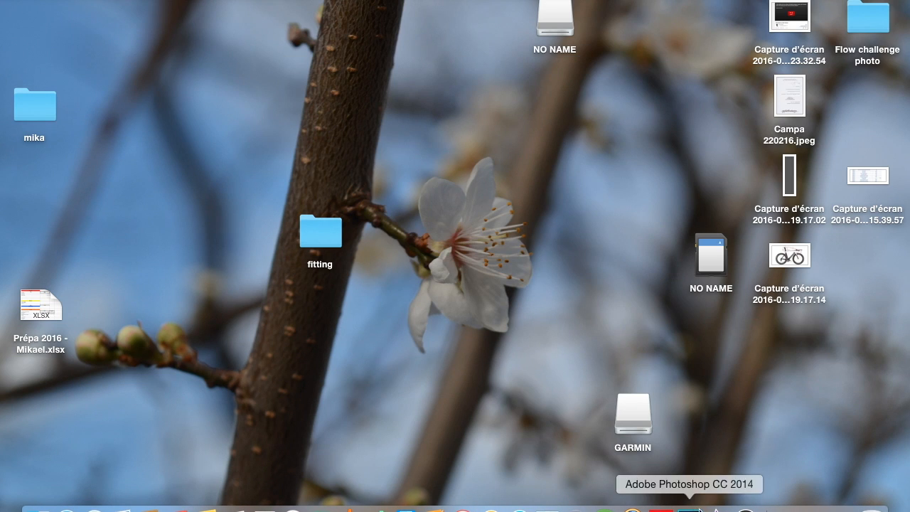
left_click(845, 507)
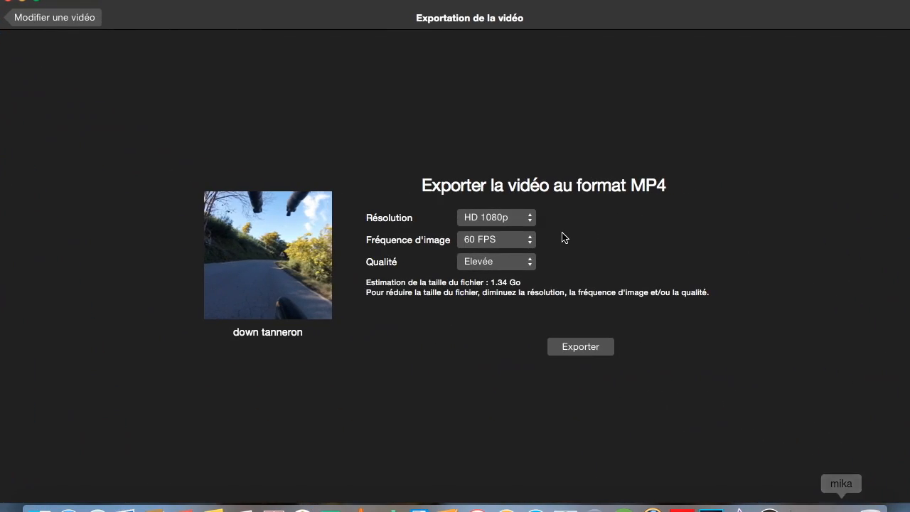